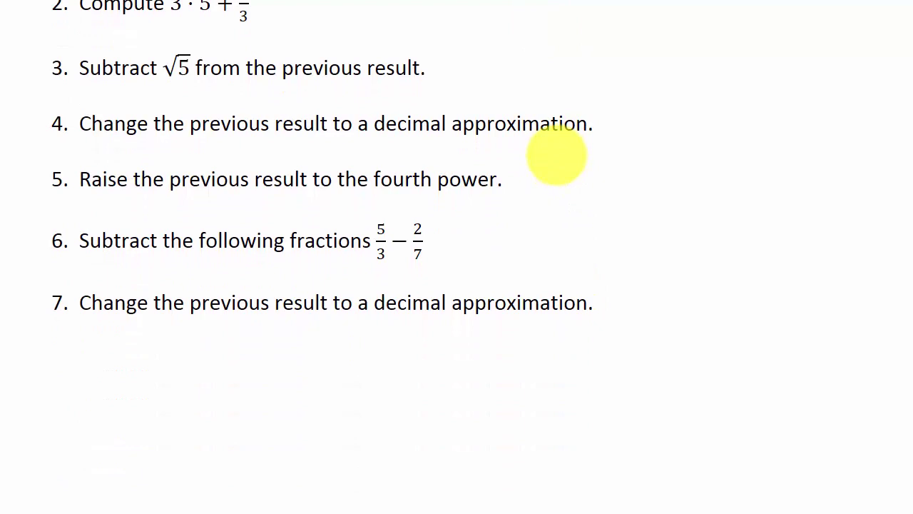
Review the Arithmetic exercise list in OneNote, then switch to the empty wxMaxima worksheet
{"action": "scroll", "coordinate": [556, 155], "scroll_direction": "up", "scroll_amount": 7}
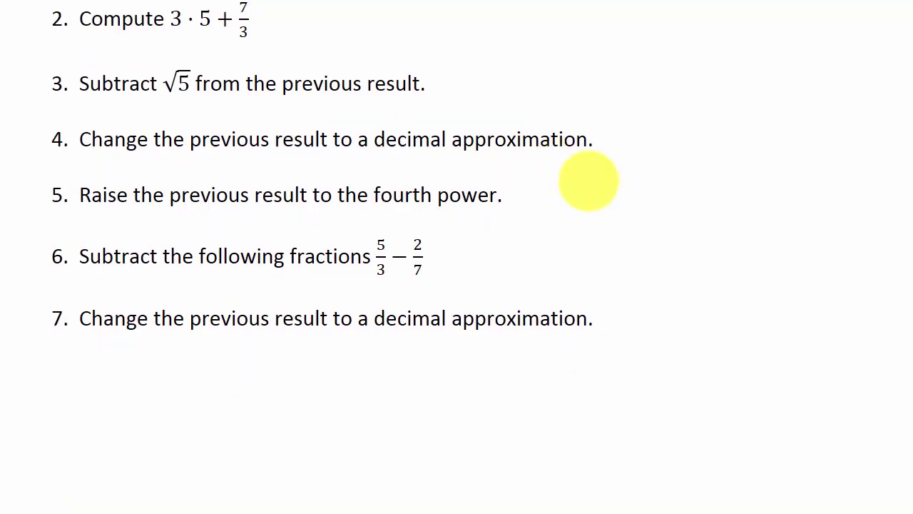
{"action": "scroll", "coordinate": [504, 221], "scroll_direction": "up", "scroll_amount": 2}
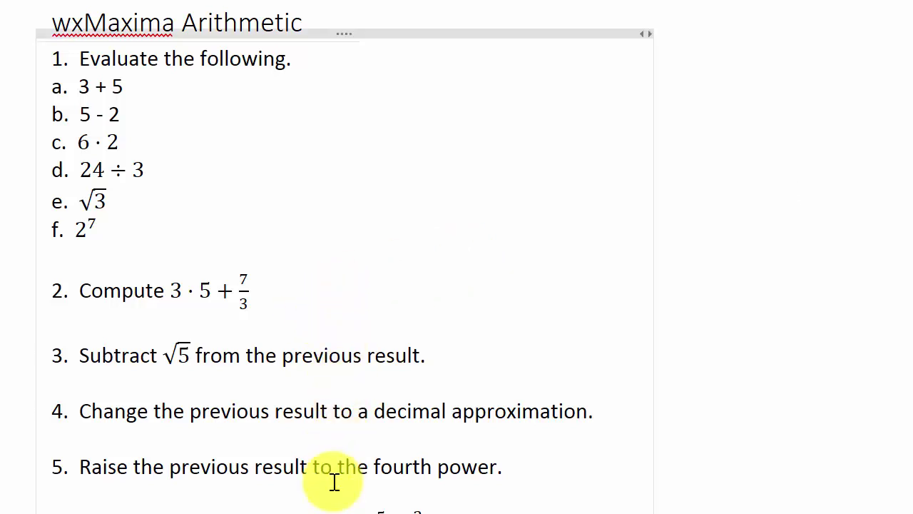
{"action": "mouse_move", "coordinate": [327, 513]}
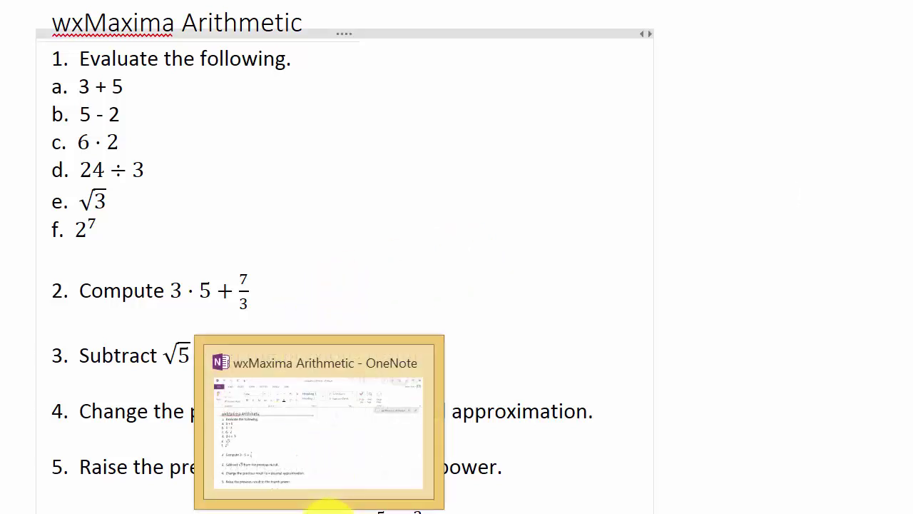
{"action": "mouse_move", "coordinate": [357, 513]}
{"action": "left_click", "coordinate": [355, 463]}
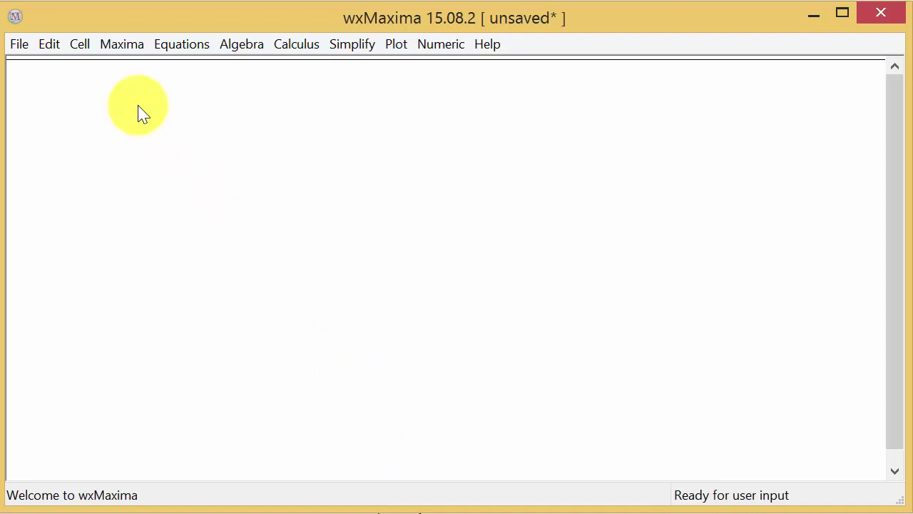
Evaluate 3+5 in the first input cell, getting 8 as %o1
{"action": "type", "text": "3"}
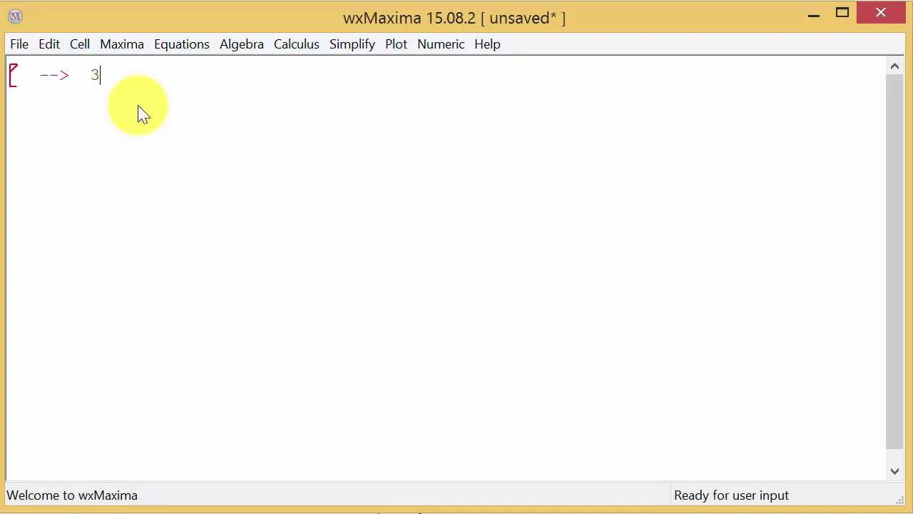
{"action": "type", "text": "+5;"}
{"action": "key", "text": "BackSpace"}
{"action": "key", "text": "shift+Return"}
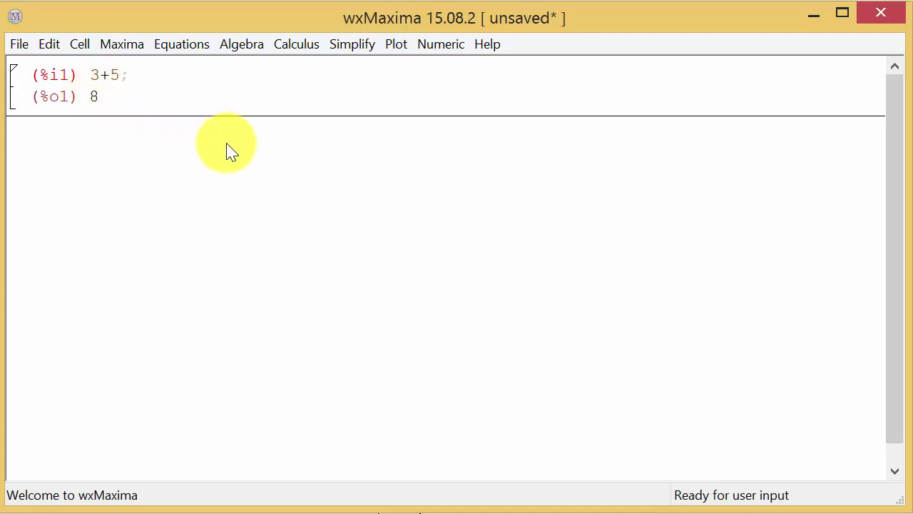
Evaluate 5-2, 6*2 and 24/3 in three successive cells, returning 3, 12 and 8
{"action": "type", "text": "5-2"}
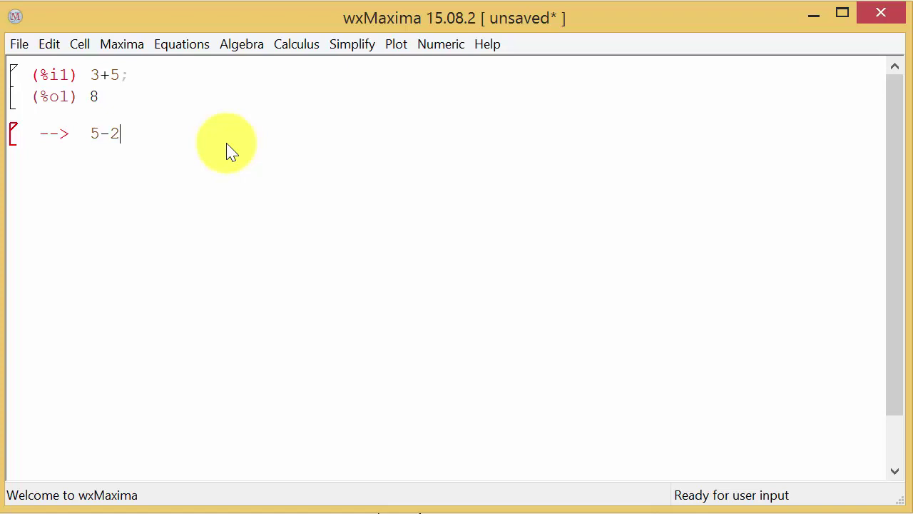
{"action": "key", "text": "shift+Return"}
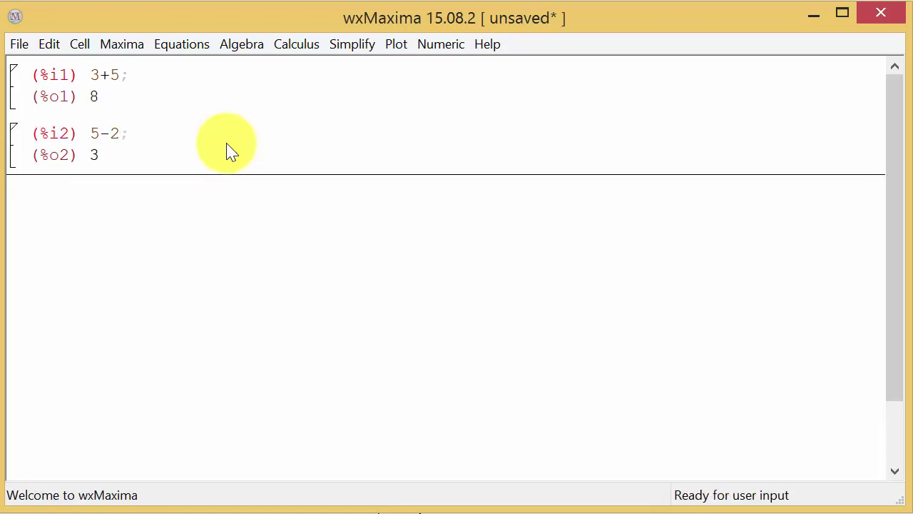
{"action": "type", "text": "6"}
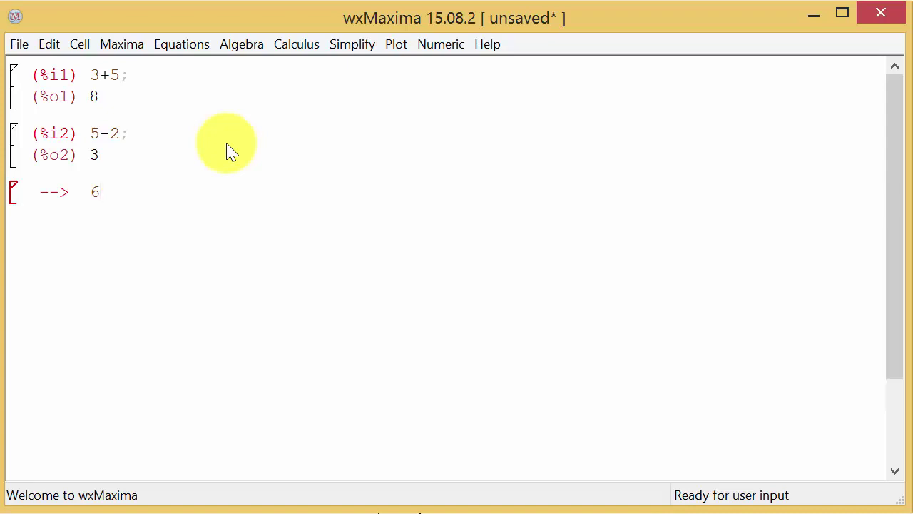
{"action": "type", "text": "*2"}
{"action": "key", "text": "shift+Return"}
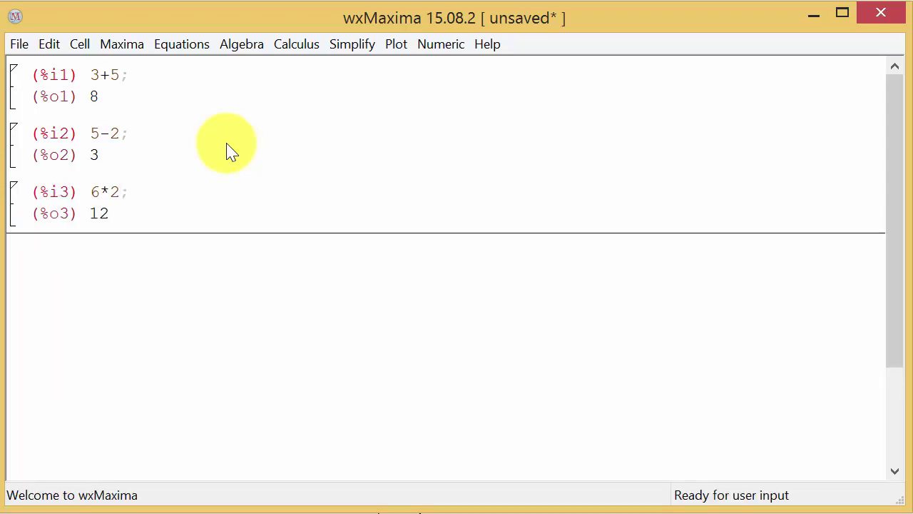
{"action": "type", "text": "24/"}
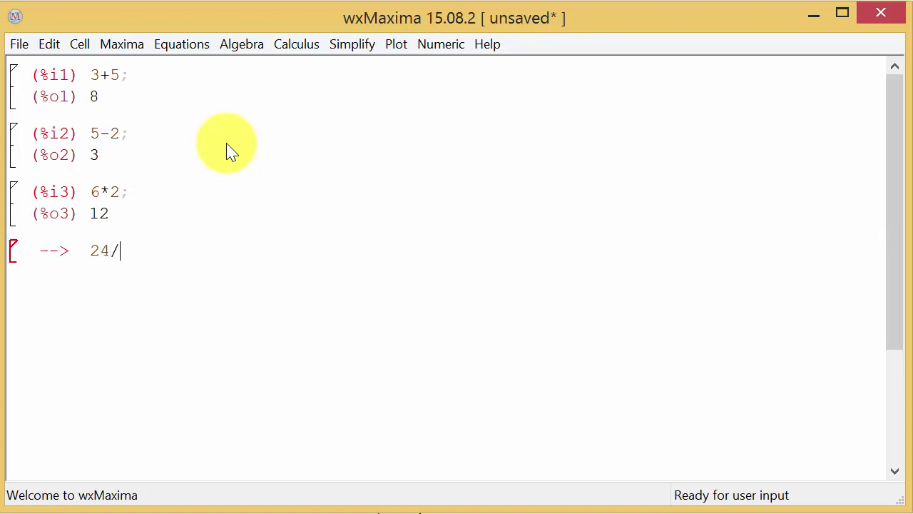
{"action": "type", "text": "3"}
{"action": "key", "text": "shift+Return"}
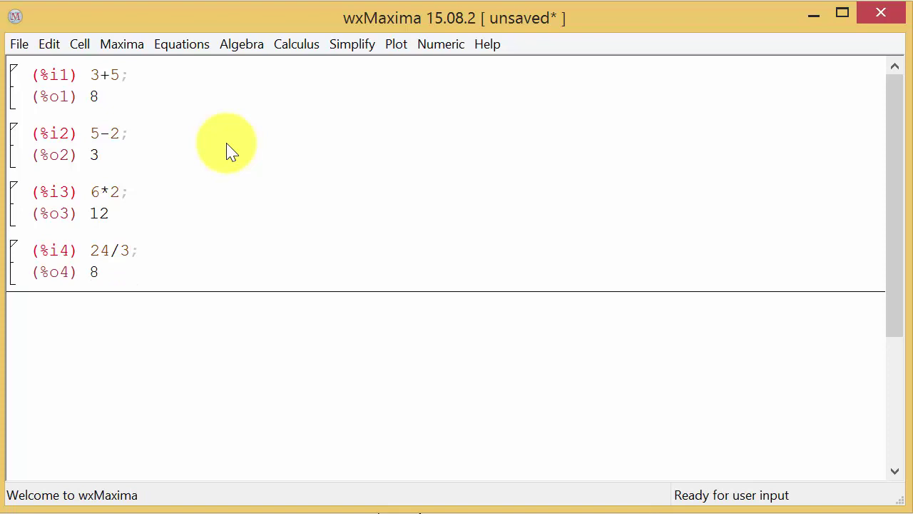
Evaluate sqrt(3) as exact √3, then start entering float(sqrt(3)) in a new cell
{"action": "type", "text": "s"}
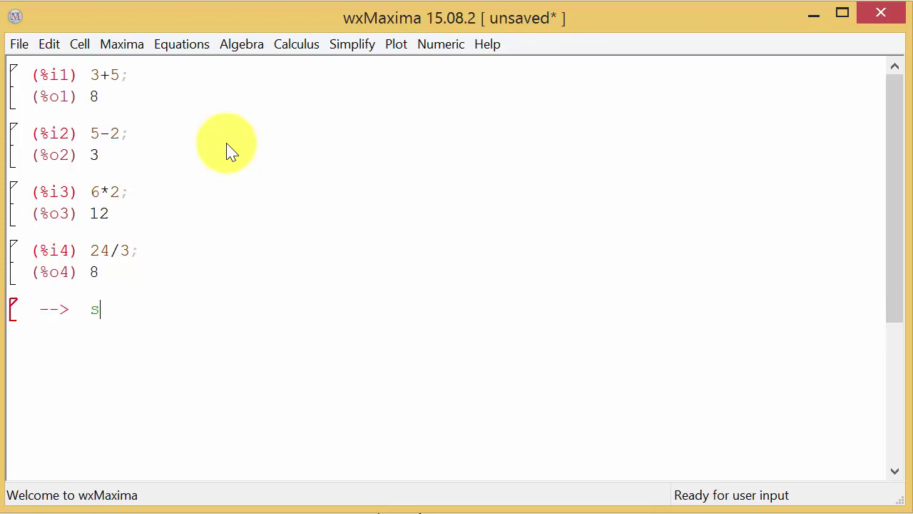
{"action": "type", "text": "qrt(3"}
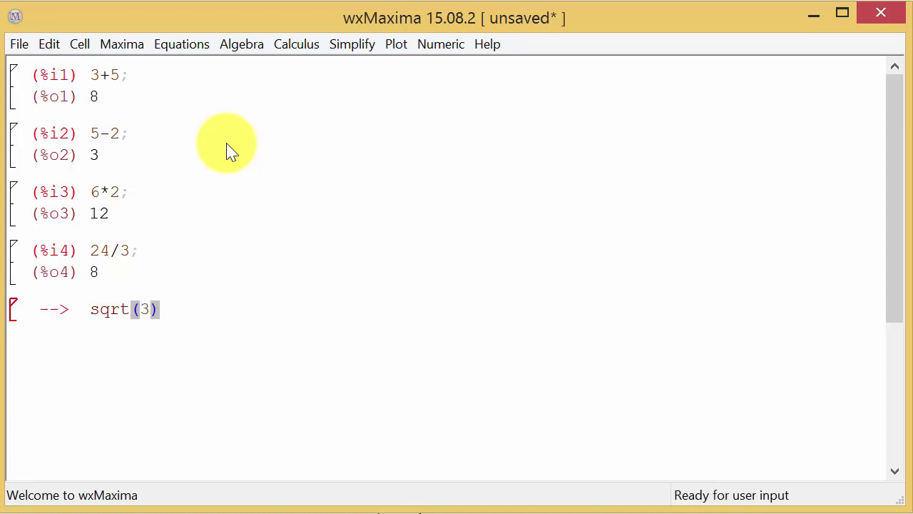
{"action": "key", "text": "shift+Return"}
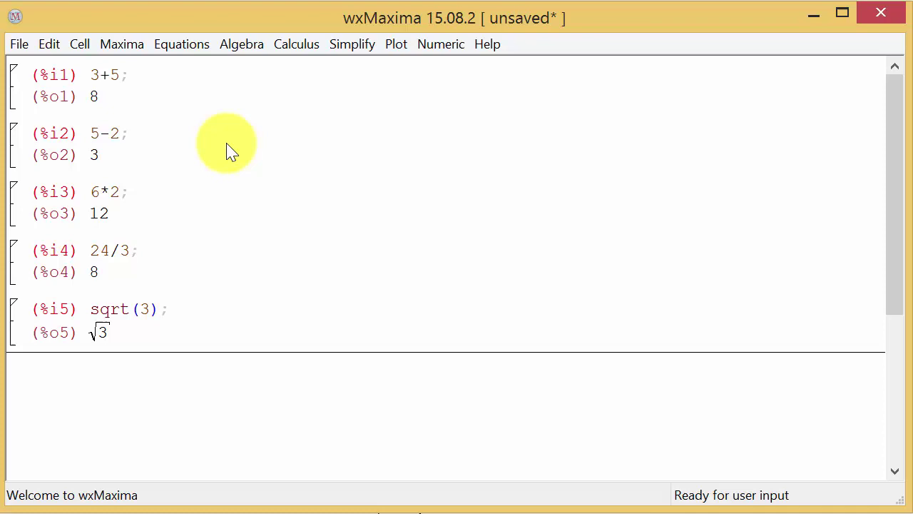
{"action": "type", "text": "float"}
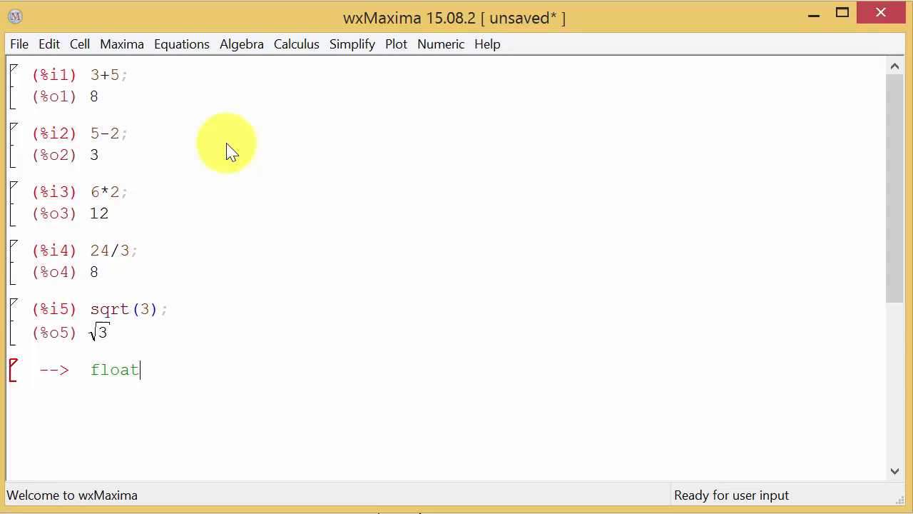
{"action": "type", "text": "(sqr"}
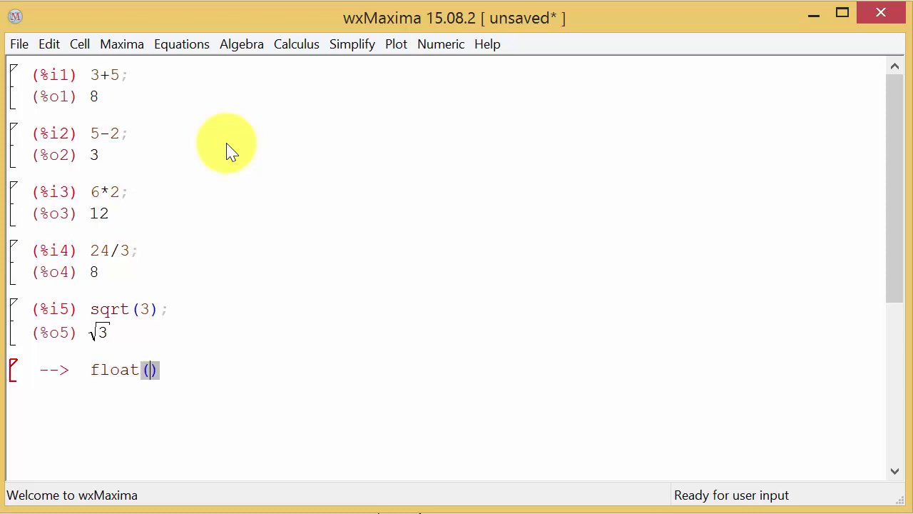
{"action": "type", "text": "t("}
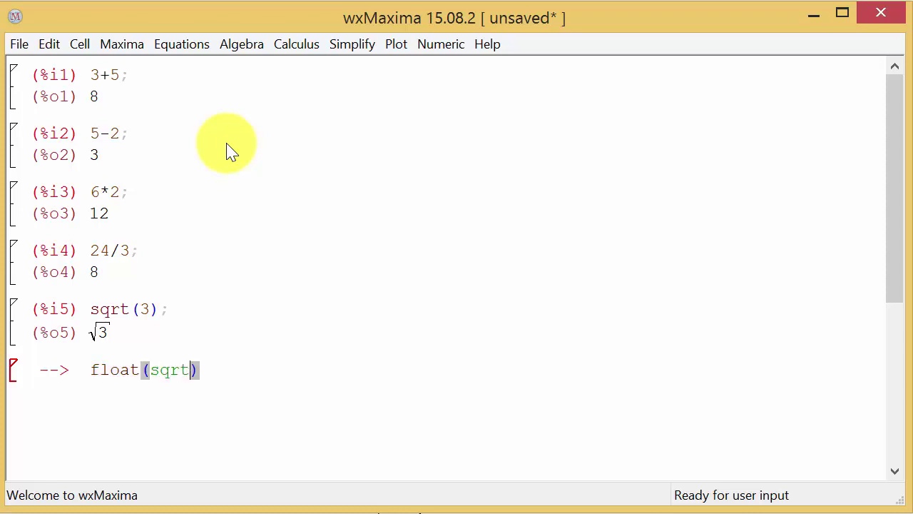
{"action": "type", "text": "3"}
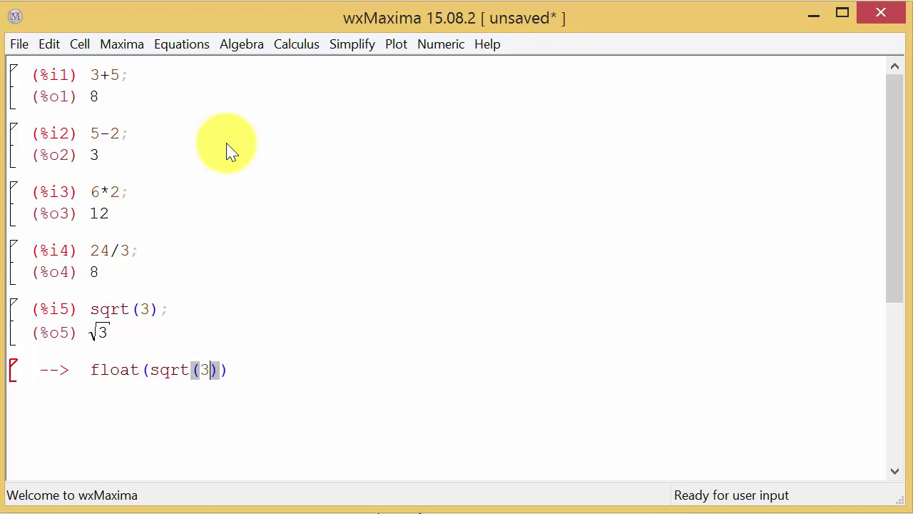
{"action": "key", "text": "End"}
{"action": "key", "text": "BackSpace"}
{"action": "key", "text": "BackSpace"}
{"action": "key", "text": "BackSpace"}
{"action": "key", "text": "BackSpace"}
{"action": "key", "text": "BackSpace"}
{"action": "key", "text": "BackSpace"}
{"action": "key", "text": "BackSpace"}
{"action": "key", "text": "BackSpace"}
{"action": "key", "text": "BackSpace"}
{"action": "key", "text": "BackSpace"}
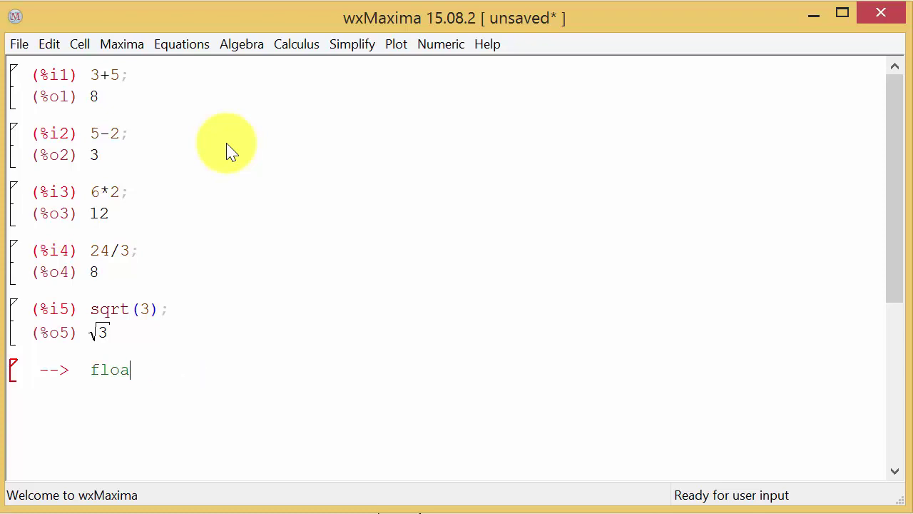
{"action": "type", "text": "t("}
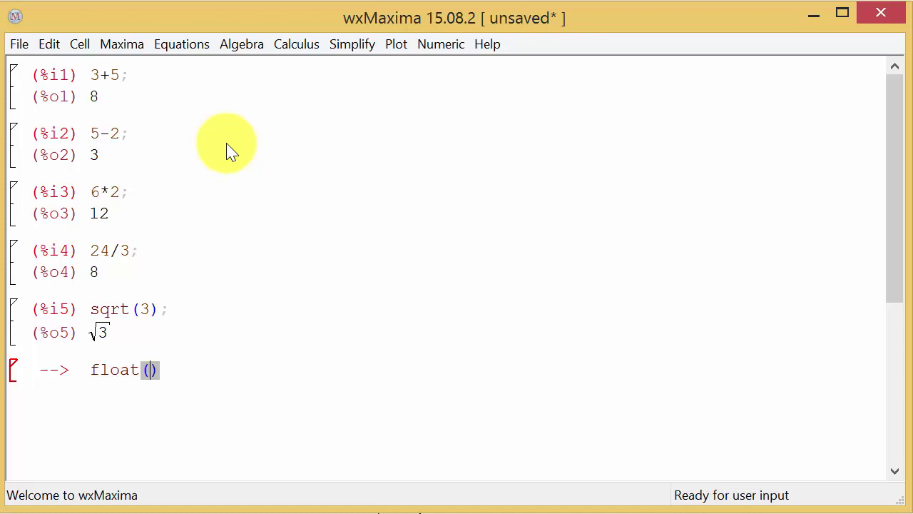
{"action": "type", "text": "sqrt"}
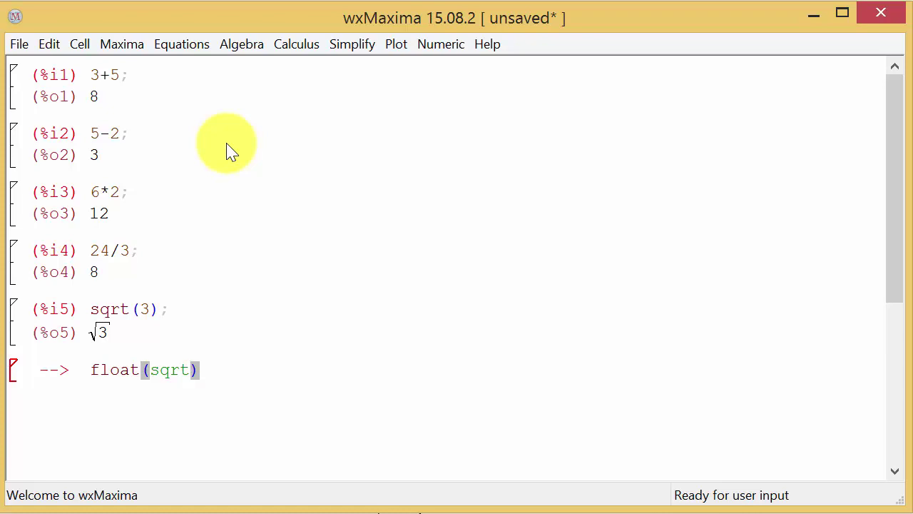
{"action": "type", "text": "("}
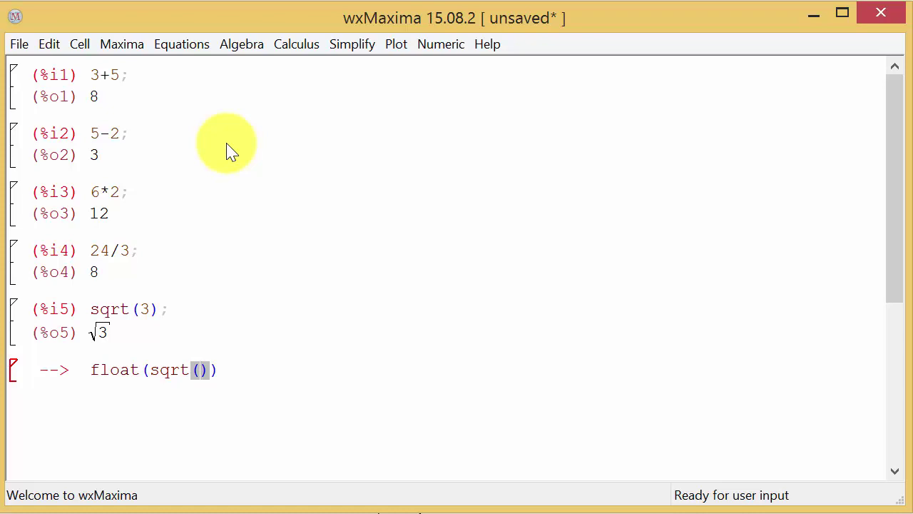
{"action": "type", "text": "3"}
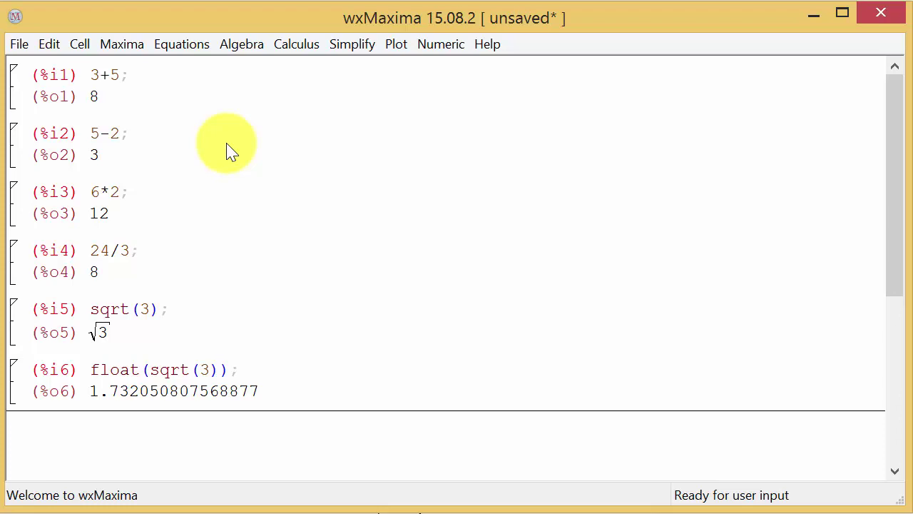
Evaluate sqrt(5) as √5, then float(%) to get 2.23606797749979 in %o8
{"action": "type", "text": "sqrt"}
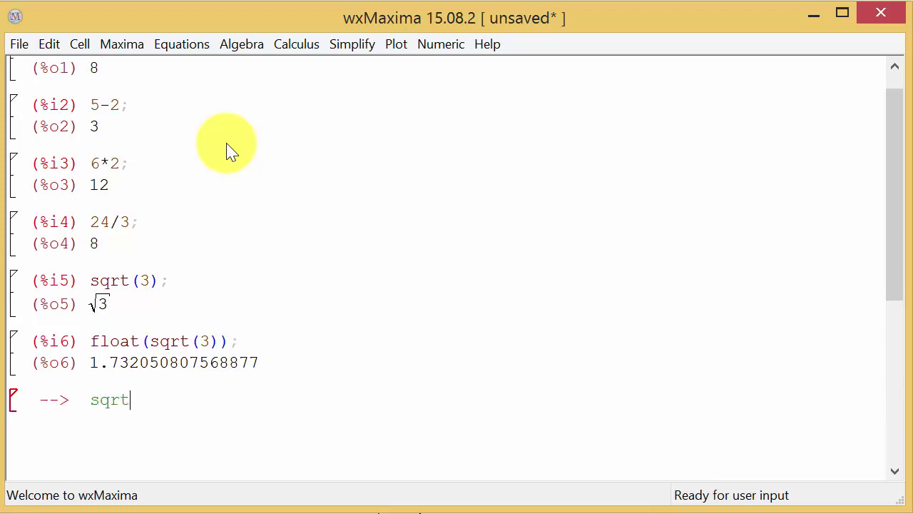
{"action": "type", "text": "(5"}
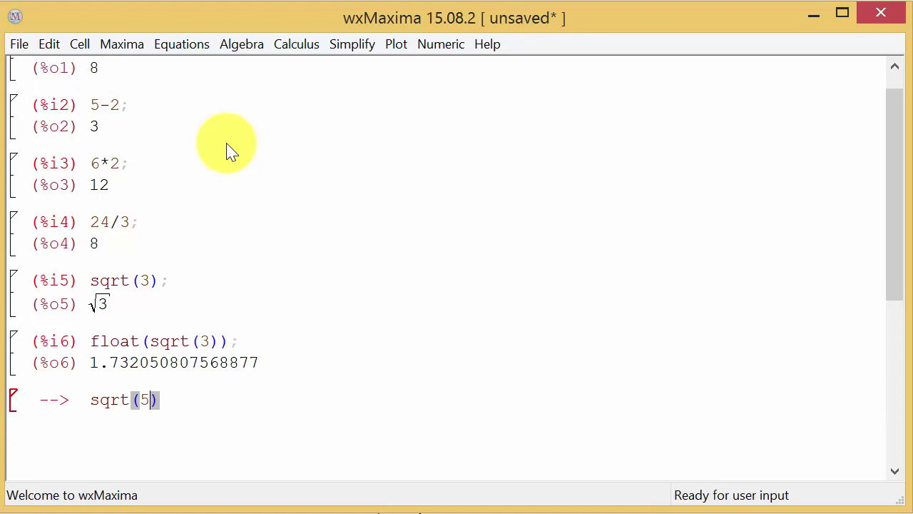
{"action": "key", "text": "shift+Return"}
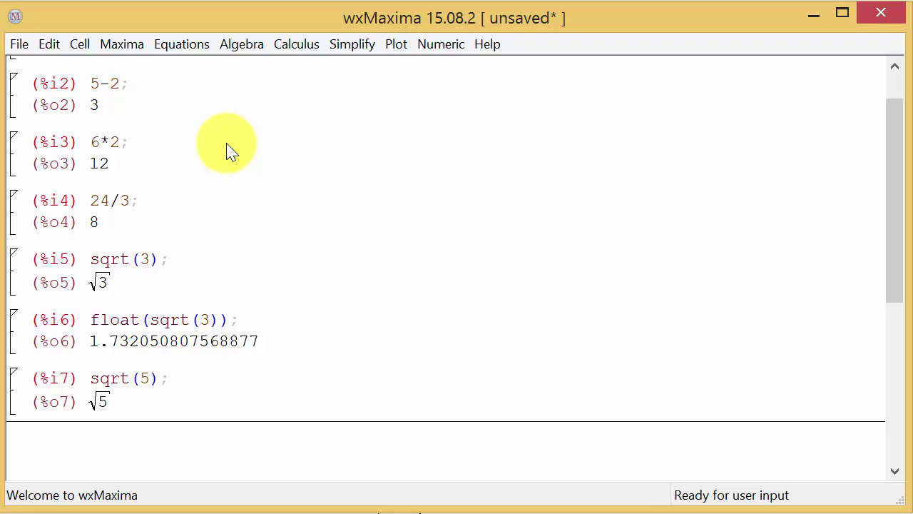
{"action": "type", "text": "float"}
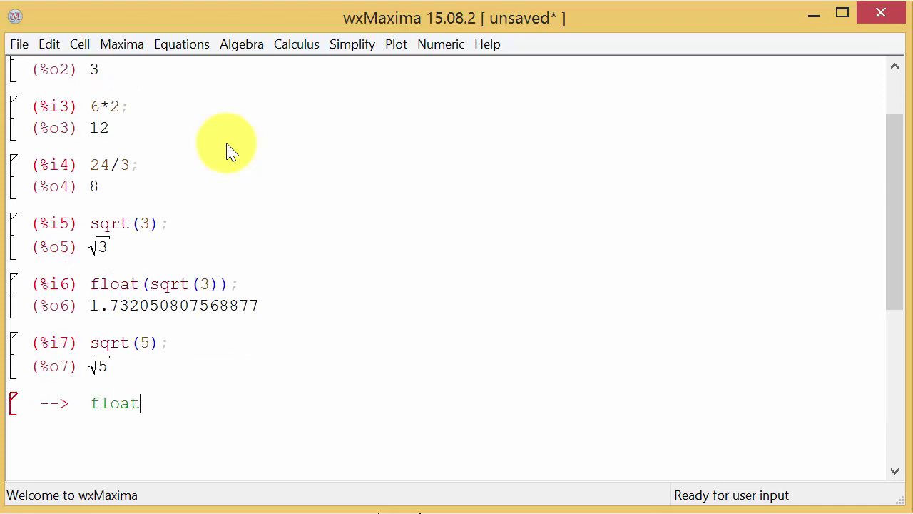
{"action": "type", "text": "("}
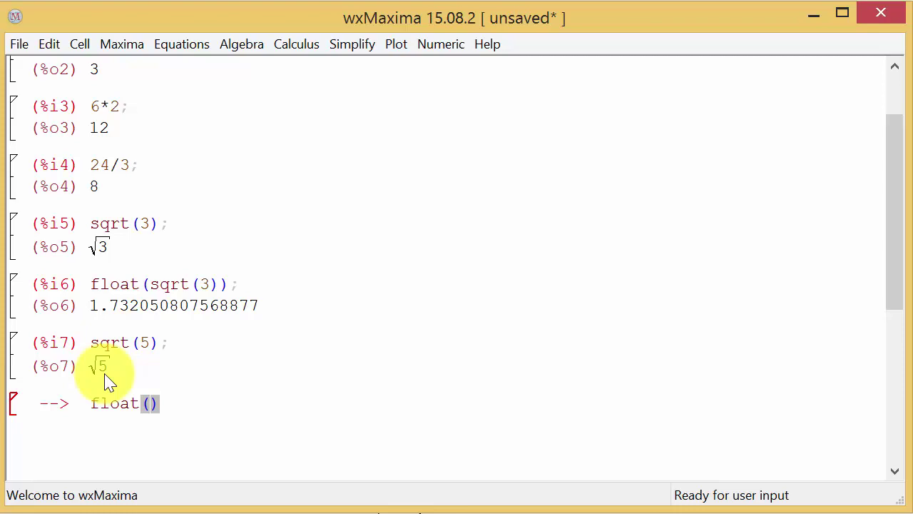
{"action": "type", "text": "%"}
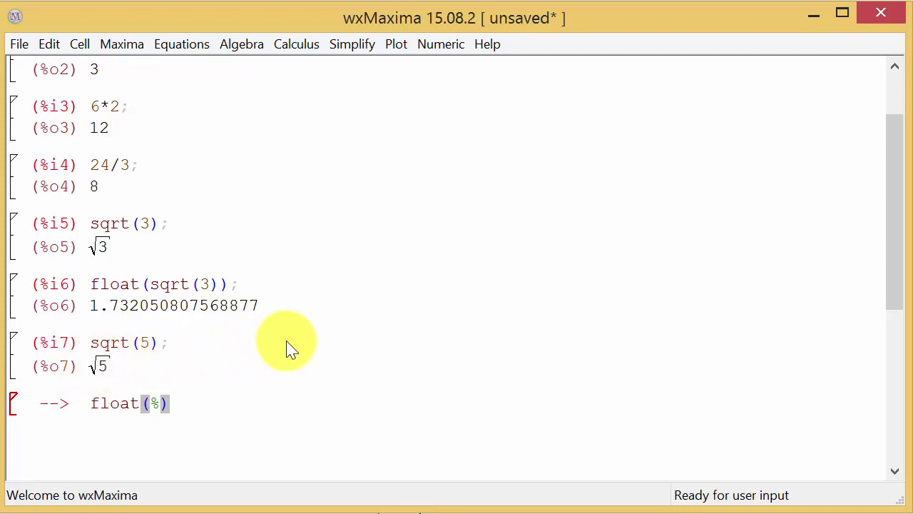
{"action": "key", "text": "shift+Return"}
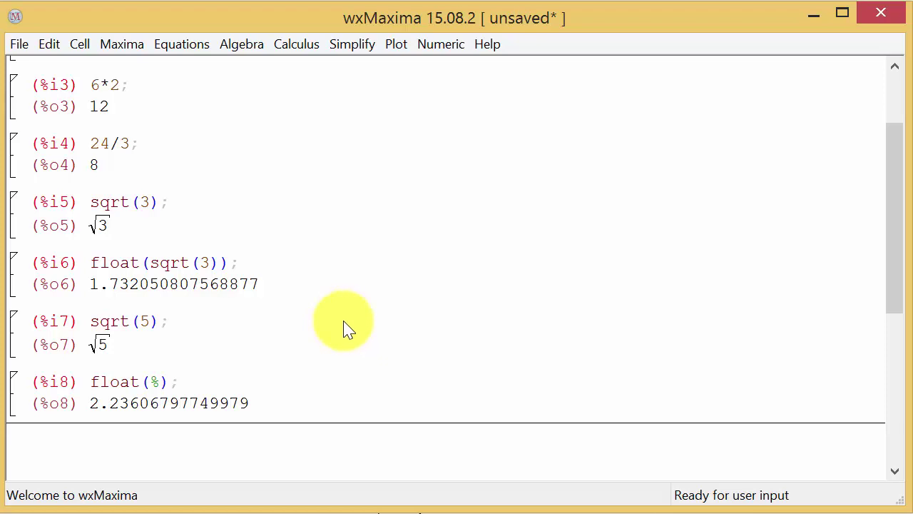
Evaluate 2^7 giving 128, and 3*5+7/3 giving the exact fraction 52/3
{"action": "type", "text": "2^7"}
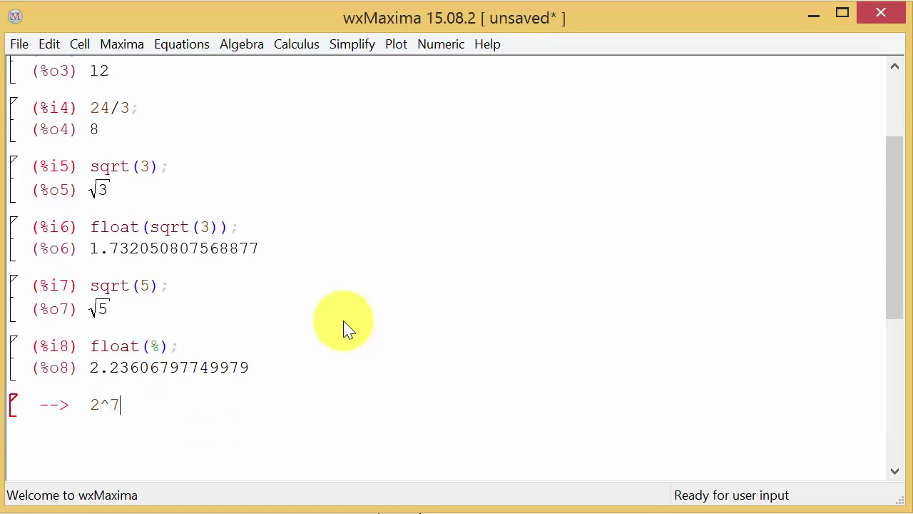
{"action": "key", "text": "shift+Return"}
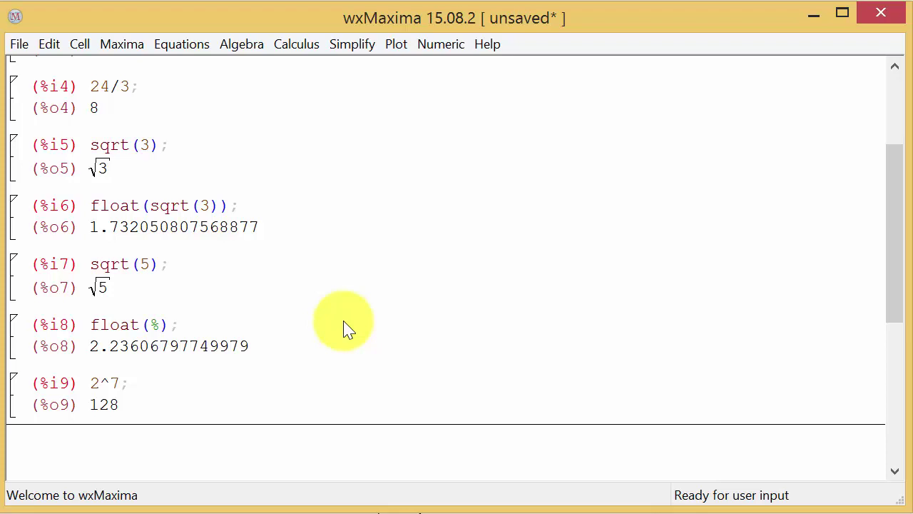
{"action": "type", "text": "3"}
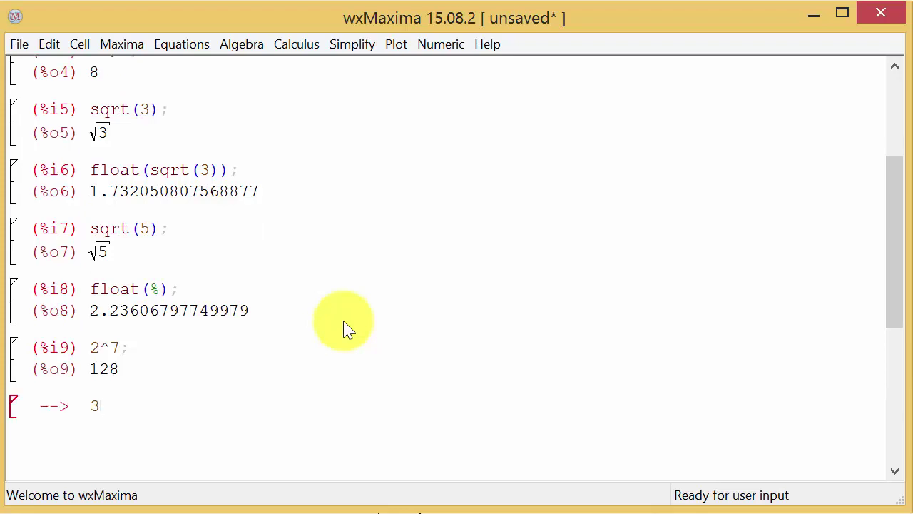
{"action": "type", "text": "*5+7/3"}
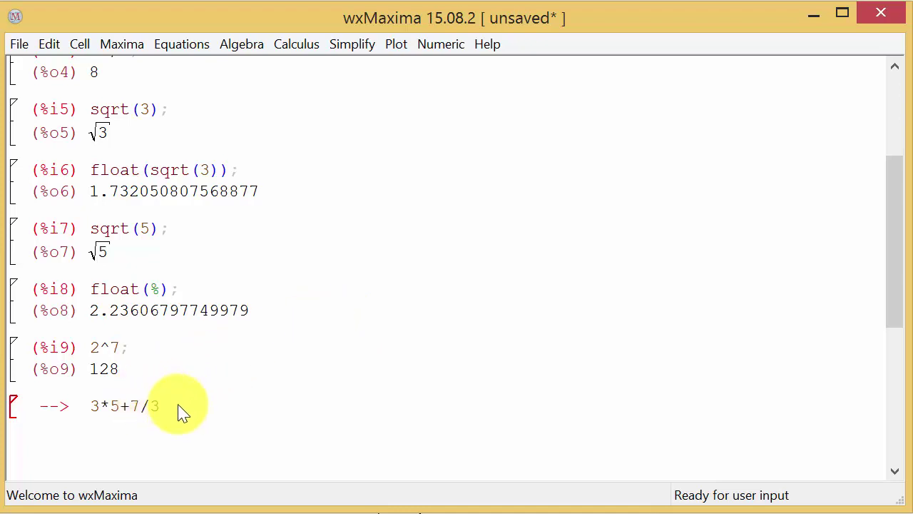
{"action": "key", "text": "shift+Return"}
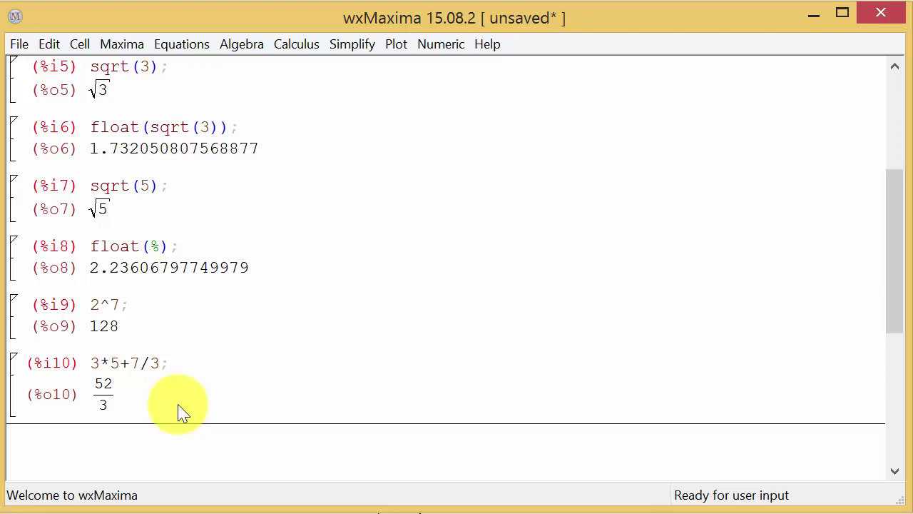
Evaluate float(%) to turn 52/3 into 17.33333333333333 as %o11
{"action": "type", "text": "float"}
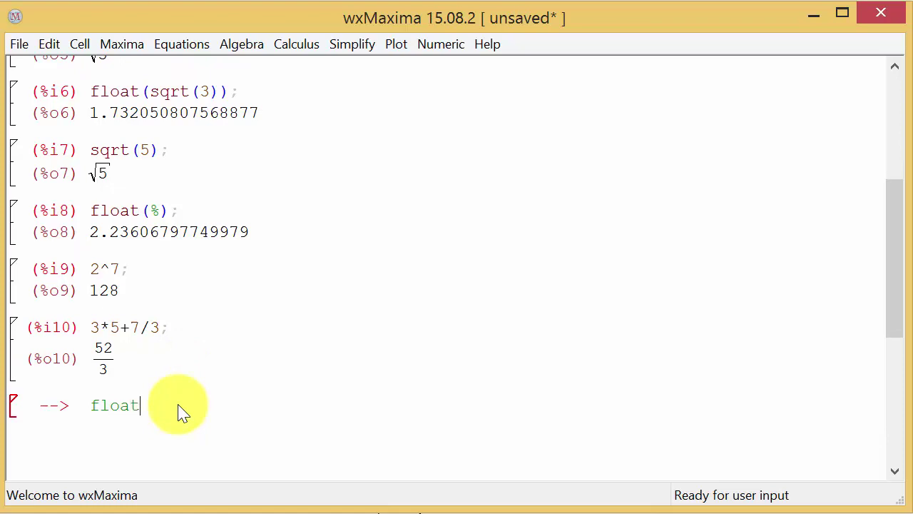
{"action": "type", "text": "("}
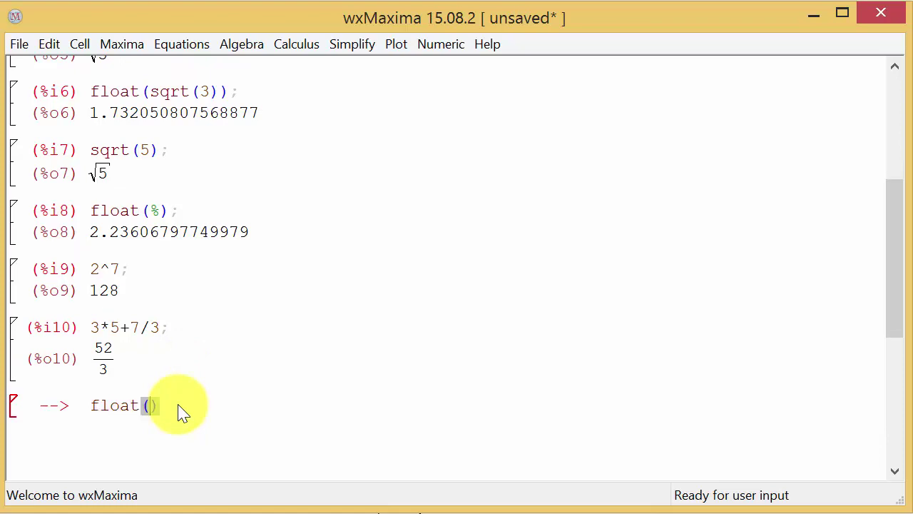
{"action": "type", "text": "%"}
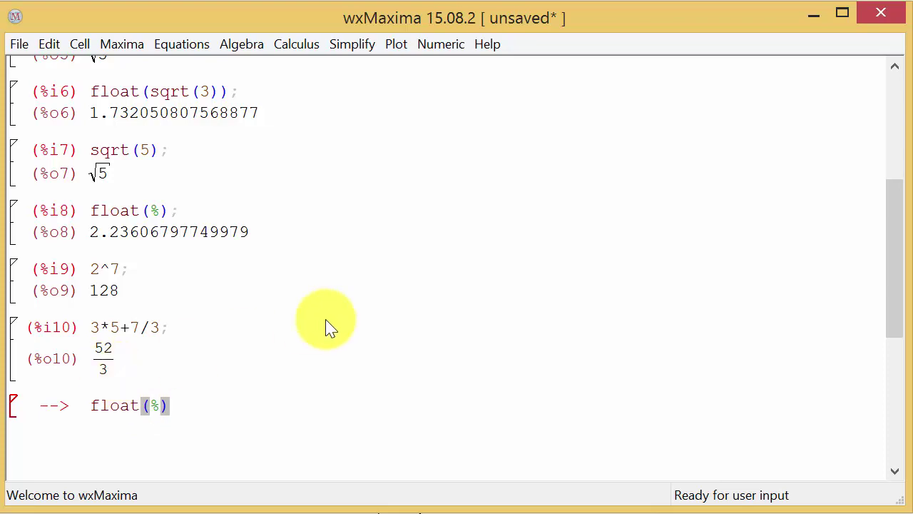
{"action": "key", "text": "shift+Return"}
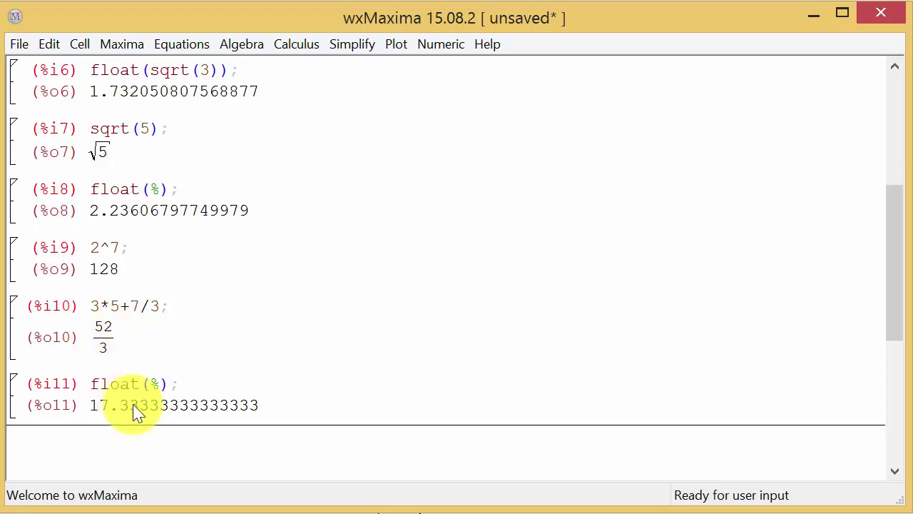
{"action": "scroll", "coordinate": [271, 405], "scroll_direction": "down", "scroll_amount": 1}
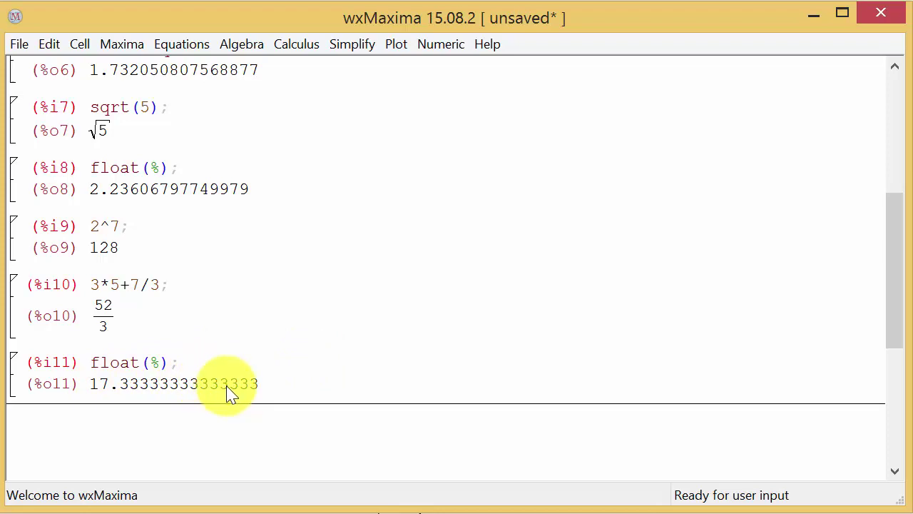
Subtract √5 from the last result with %-sqrt(5), then float(%) to get 15.09726535583354
{"action": "type", "text": "%"}
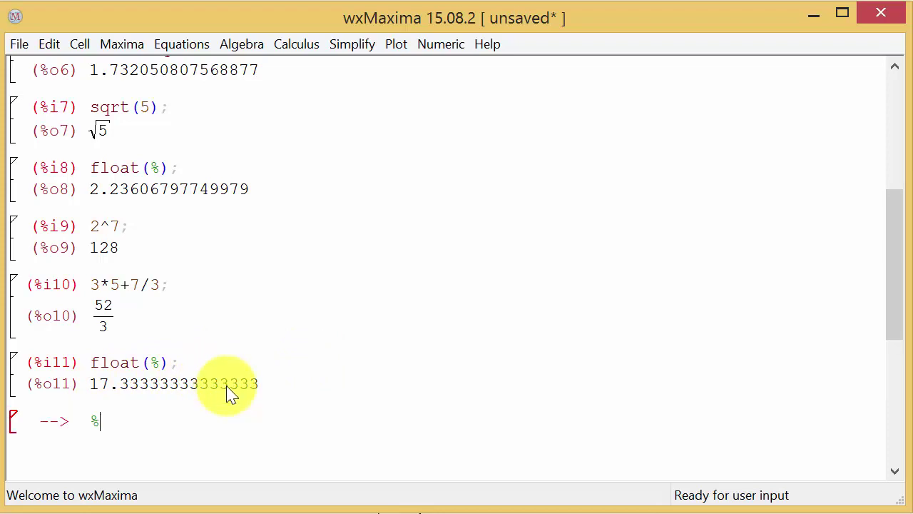
{"action": "type", "text": "-sqrt(5"}
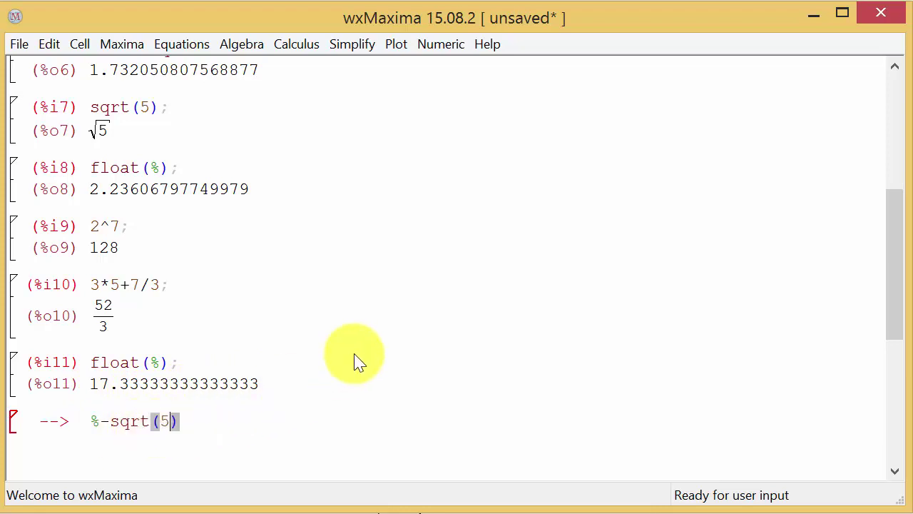
{"action": "key", "text": "shift+Return"}
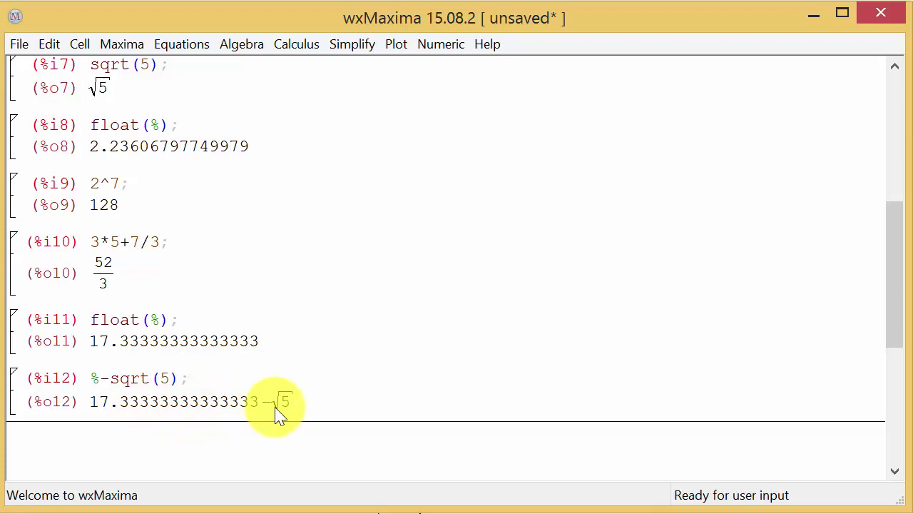
{"action": "type", "text": "float"}
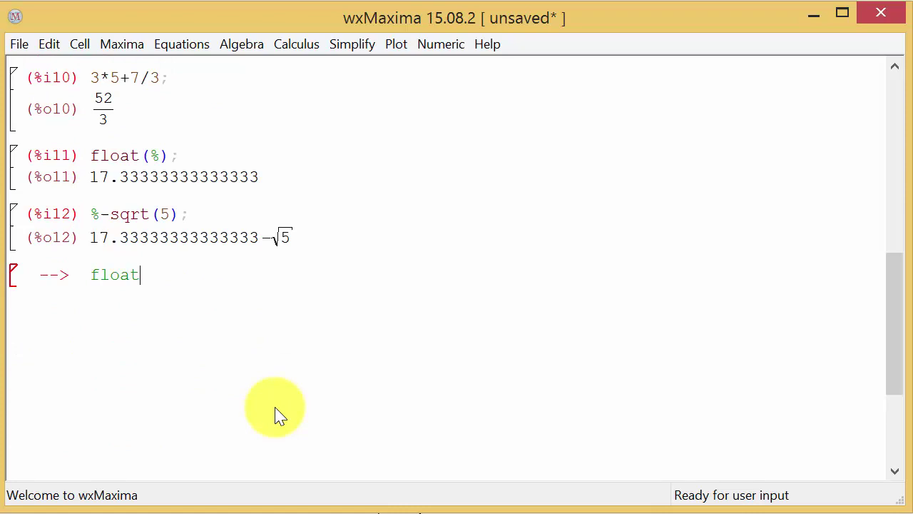
{"action": "type", "text": "(5"}
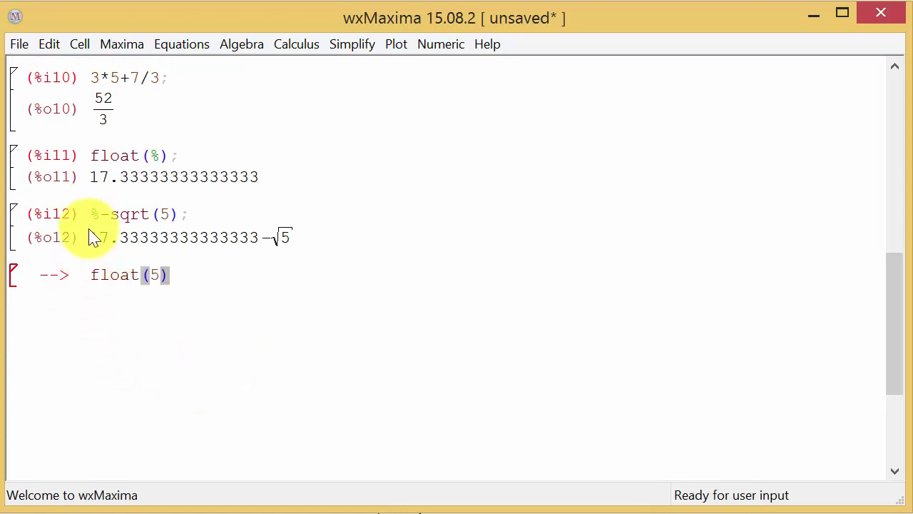
{"action": "left_click_drag", "start_coordinate": [95, 248], "coordinate": [298, 242]}
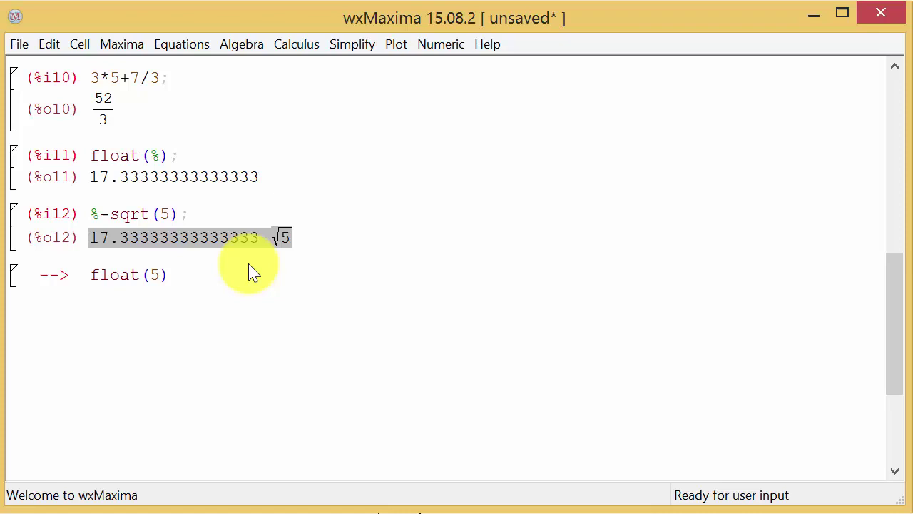
{"action": "left_click", "coordinate": [159, 275]}
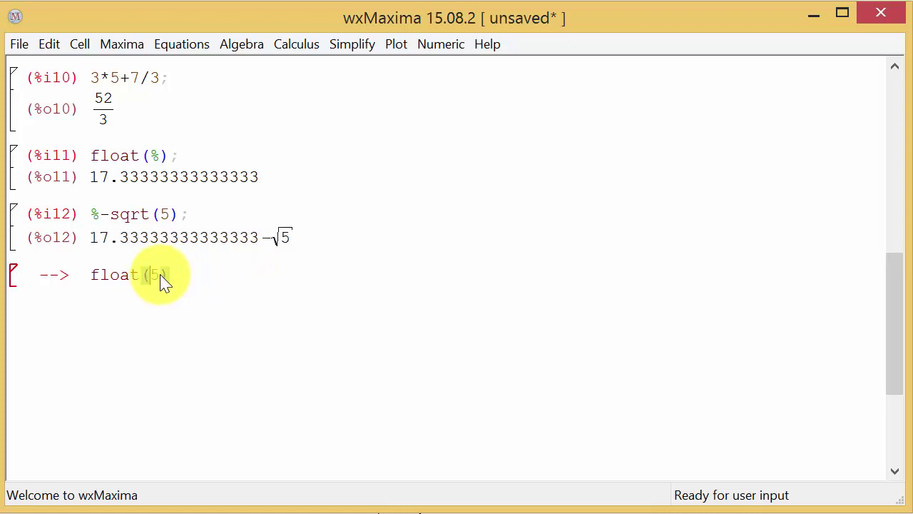
{"action": "key", "text": "Delete"}
{"action": "type", "text": "%"}
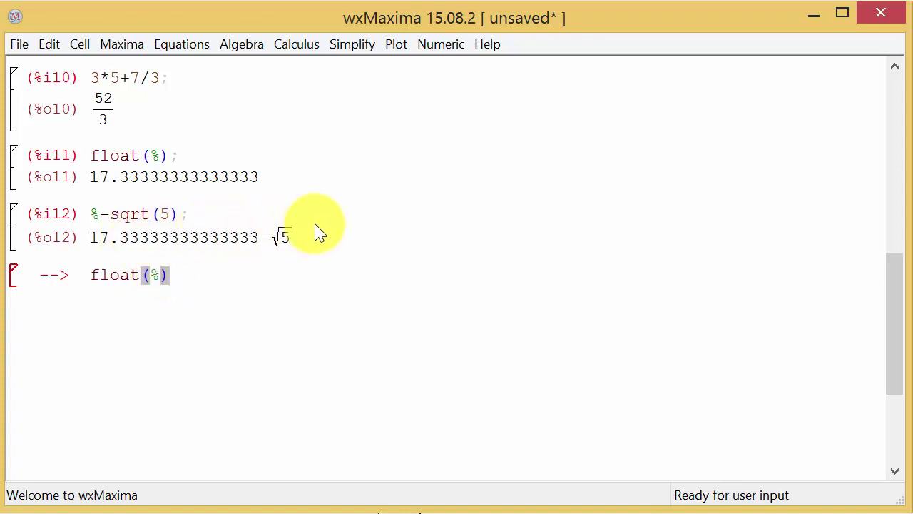
{"action": "key", "text": "shift+Return"}
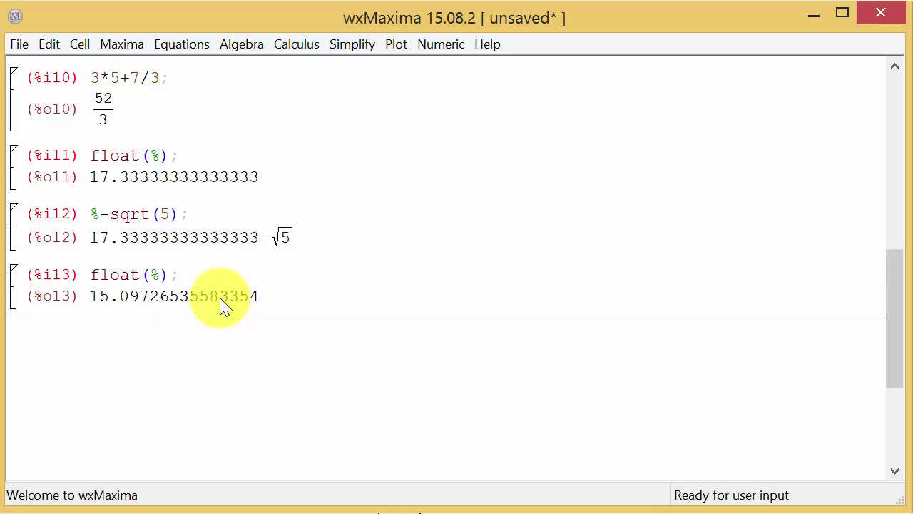
Evaluate %^4 (51950.90934602863), then (5/3)-(2/7) as 29/21 and its float 1.380952380952381
{"action": "type", "text": "%"}
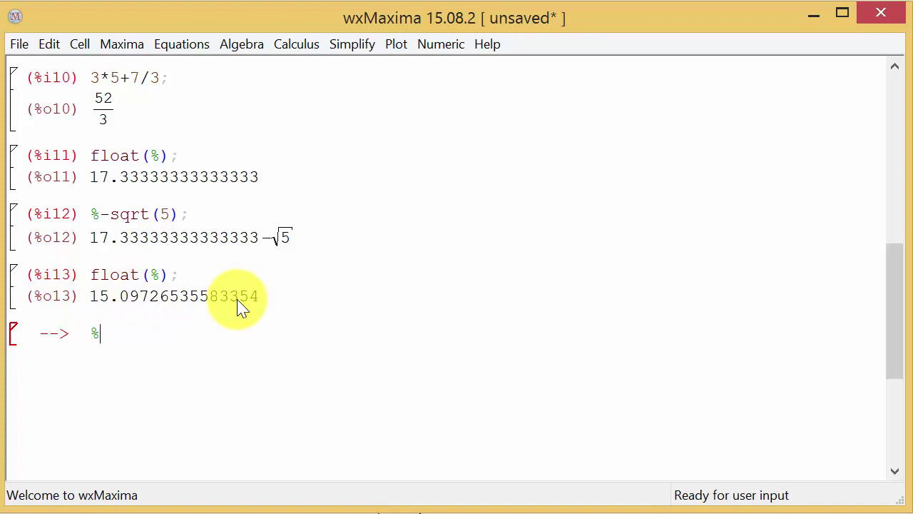
{"action": "type", "text": "^4"}
{"action": "key", "text": "shift+Return"}
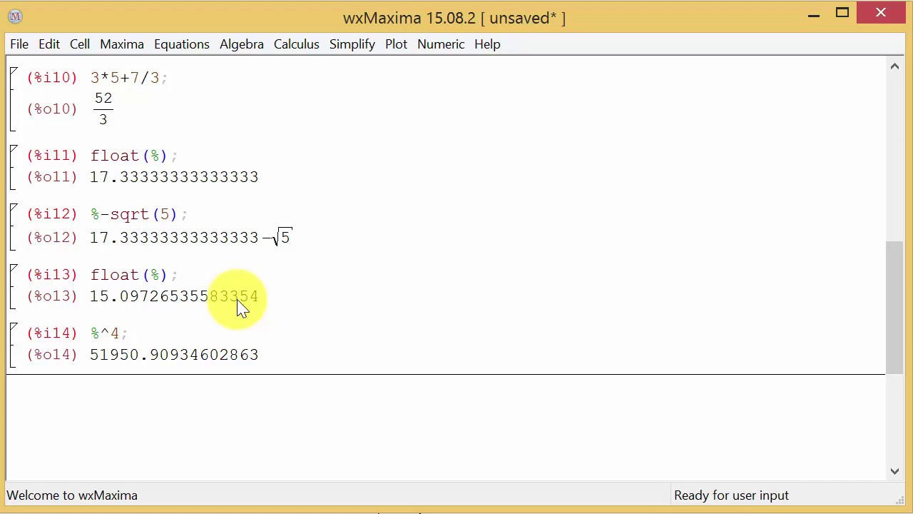
{"action": "type", "text": "("}
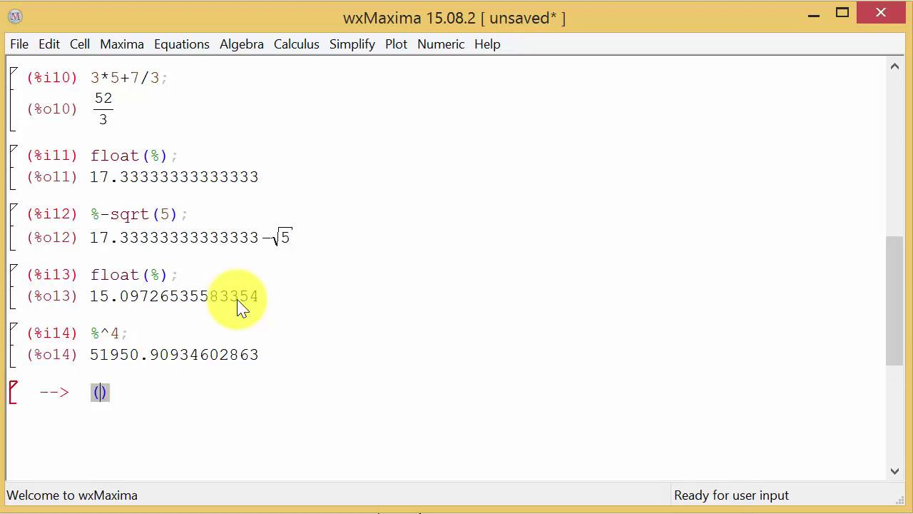
{"action": "type", "text": "5/3"}
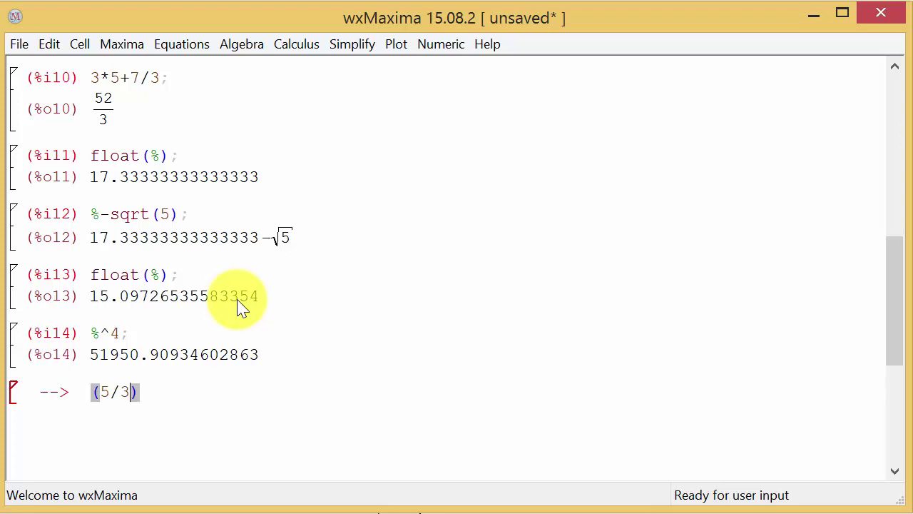
{"action": "key", "text": "Right"}
{"action": "type", "text": "-("}
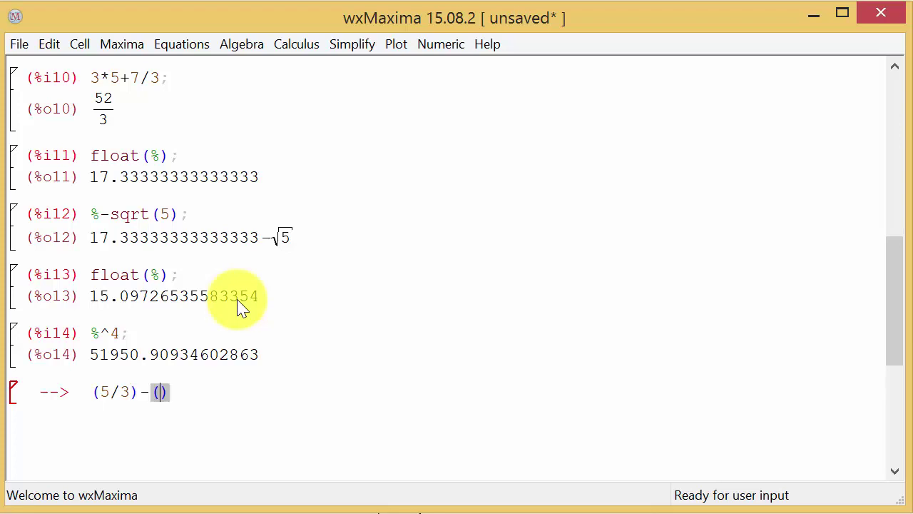
{"action": "type", "text": "2/7"}
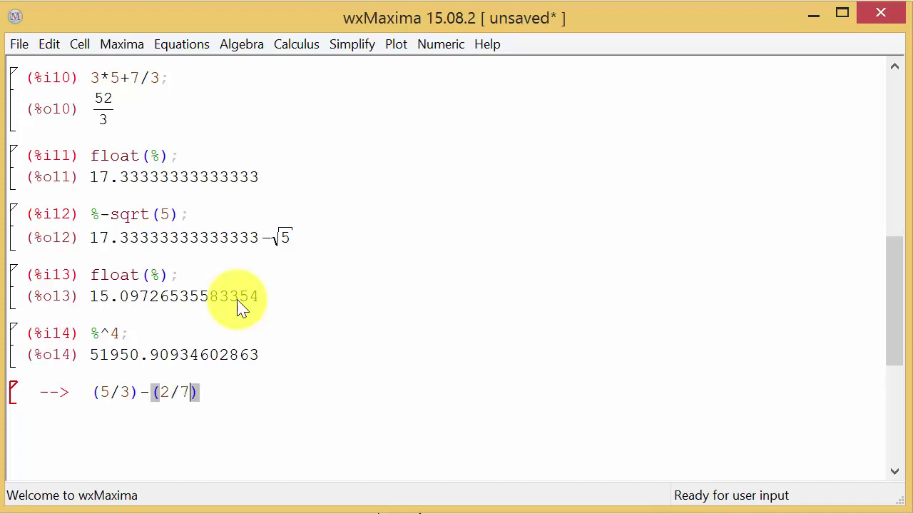
{"action": "key", "text": "shift+Return"}
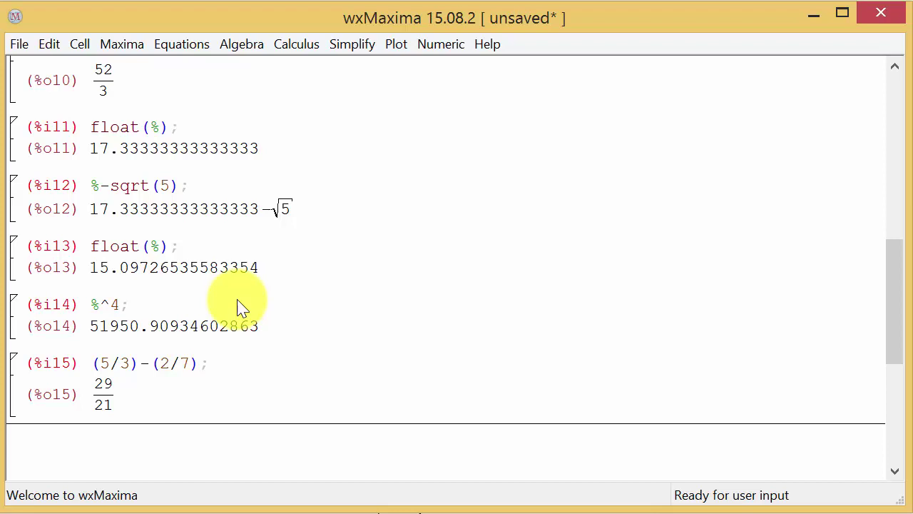
{"action": "type", "text": "float"}
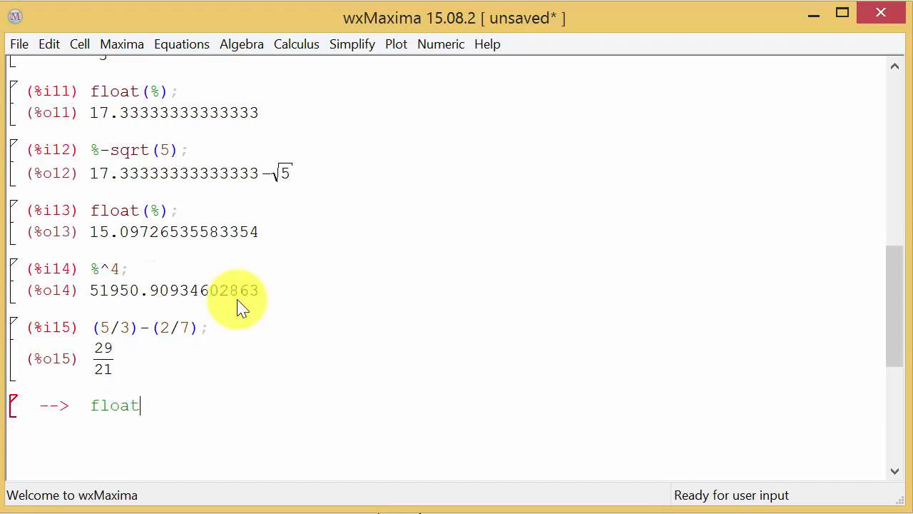
{"action": "type", "text": "("}
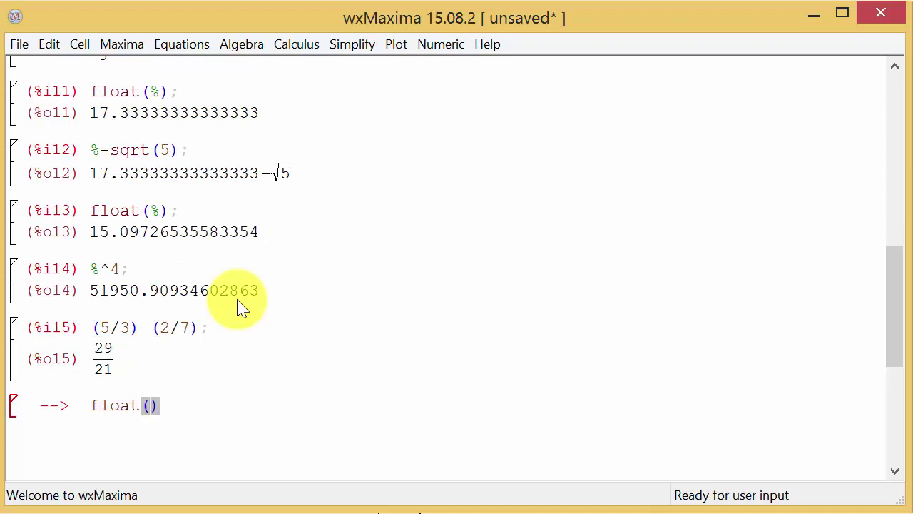
{"action": "type", "text": "%"}
{"action": "key", "text": "shift+Return"}
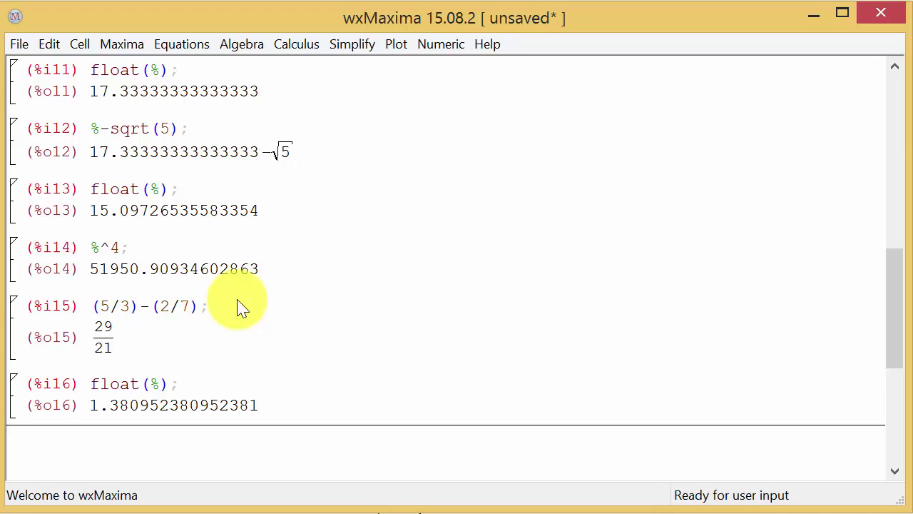
Assign a:3 and b:7 in two new cells
{"action": "type", "text": "a:"}
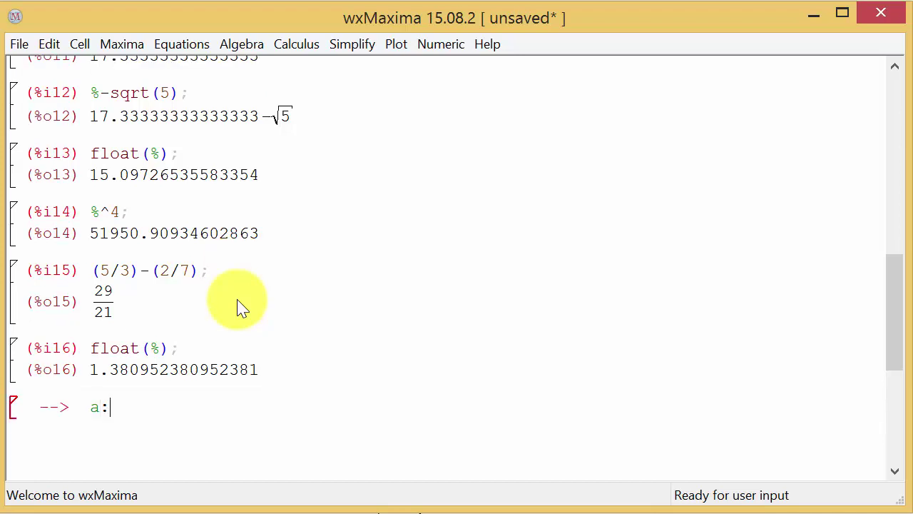
{"action": "type", "text": "3"}
{"action": "key", "text": "shift+Return"}
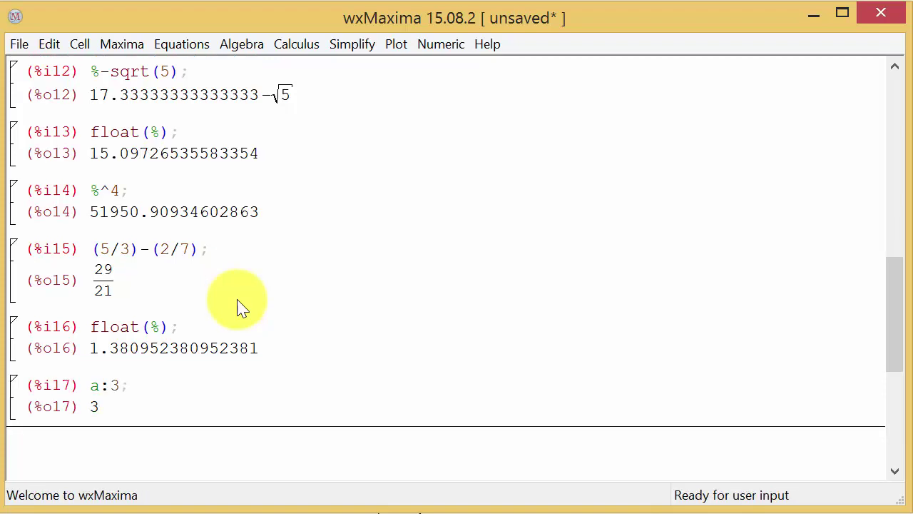
{"action": "type", "text": "b:"}
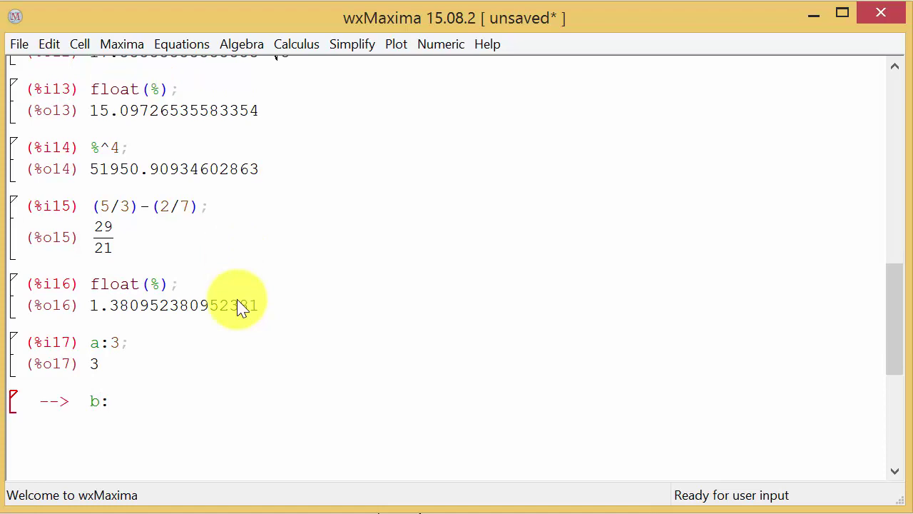
{"action": "type", "text": "6"}
{"action": "key", "text": "BackSpace"}
{"action": "type", "text": "7"}
{"action": "key", "text": "shift+Return"}
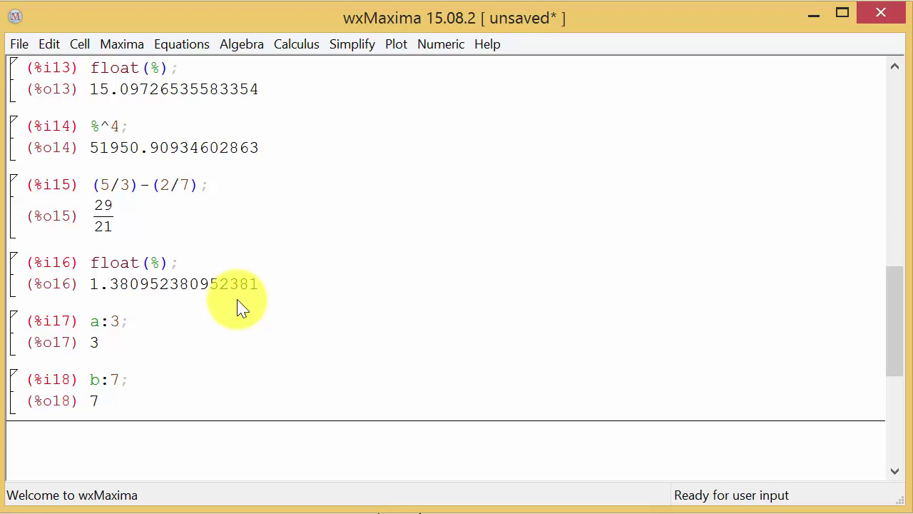
Evaluate a+b giving 10 and 4*a+b/6 giving 79/6 as %o20
{"action": "type", "text": "a+b"}
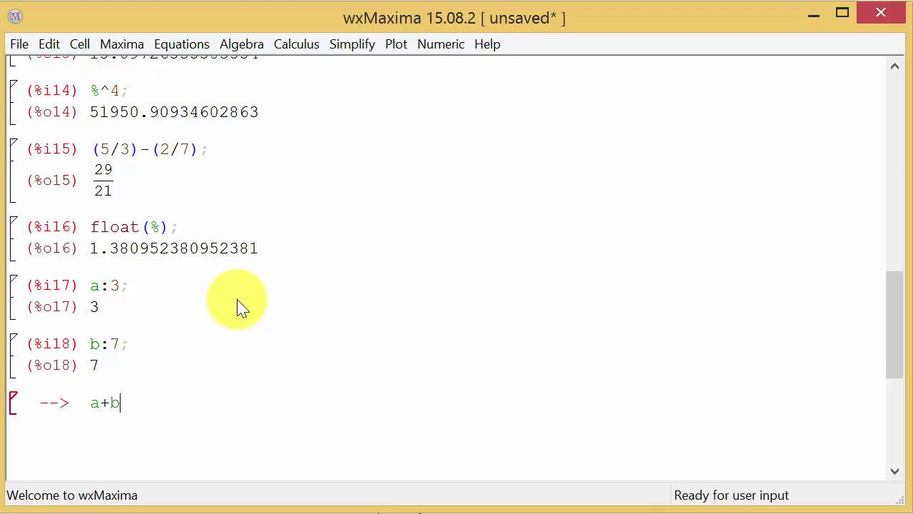
{"action": "key", "text": "shift+Return"}
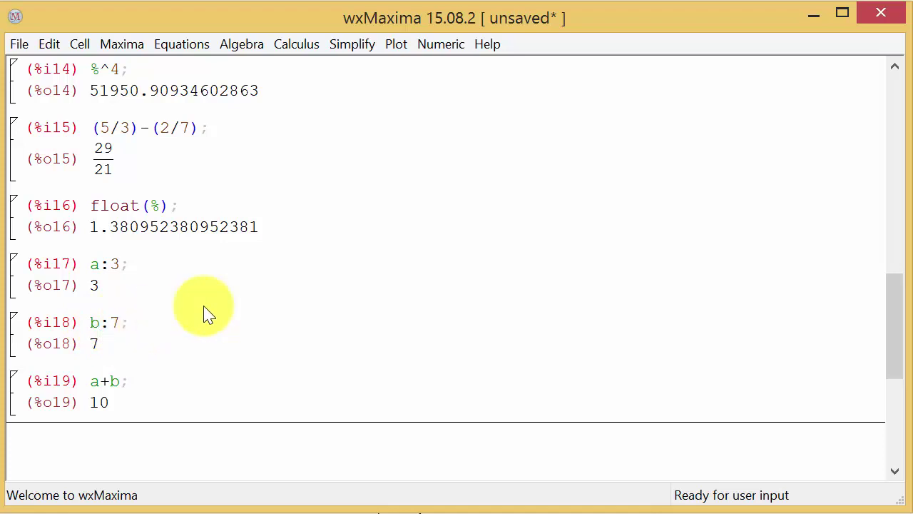
{"action": "type", "text": "4"}
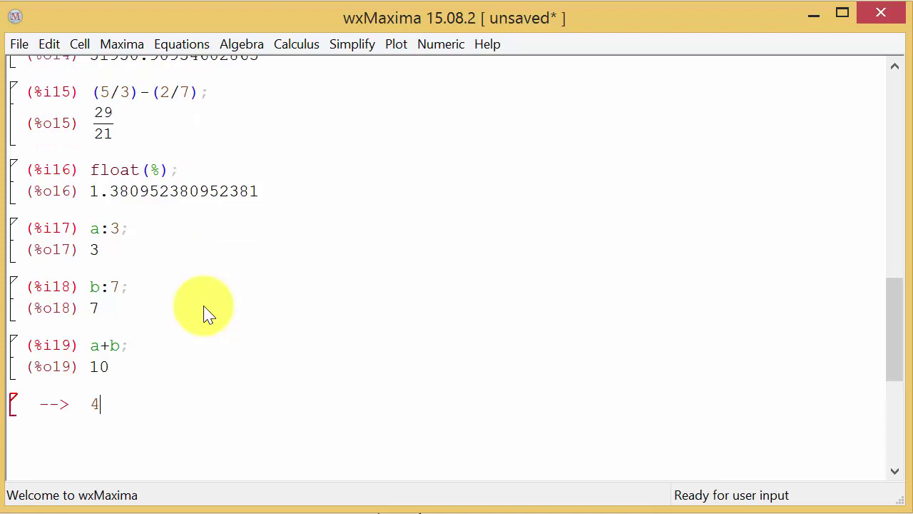
{"action": "type", "text": "*a+b/6"}
{"action": "key", "text": "shift+Return"}
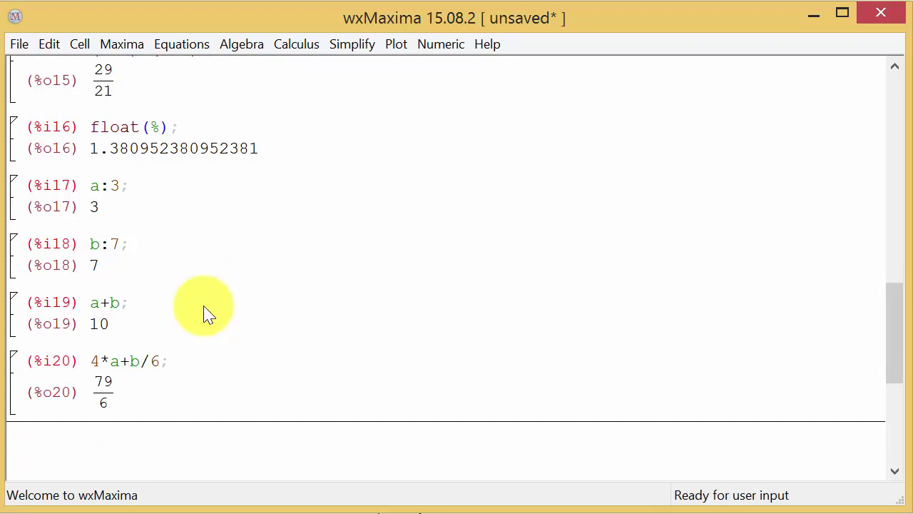
Evaluate float(%) to convert the previous result 79/6 into 13.16666666666667
{"action": "type", "text": "float"}
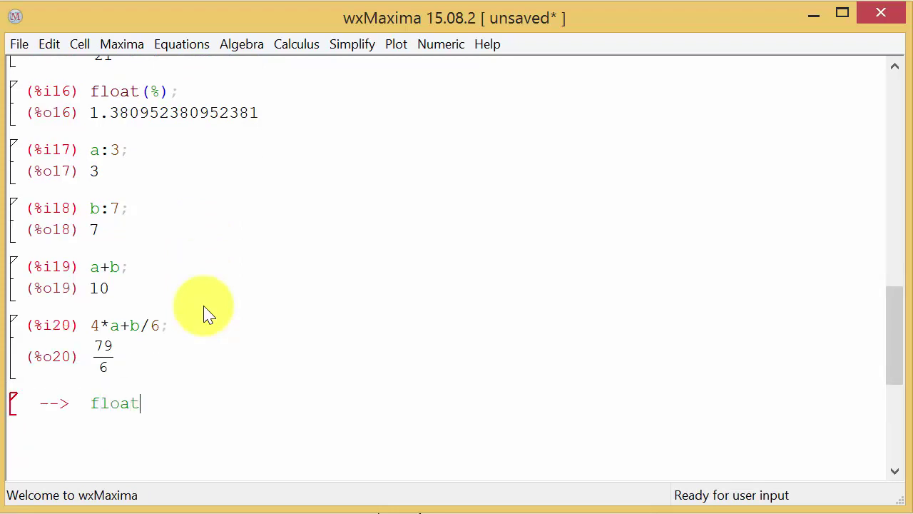
{"action": "type", "text": "(%"}
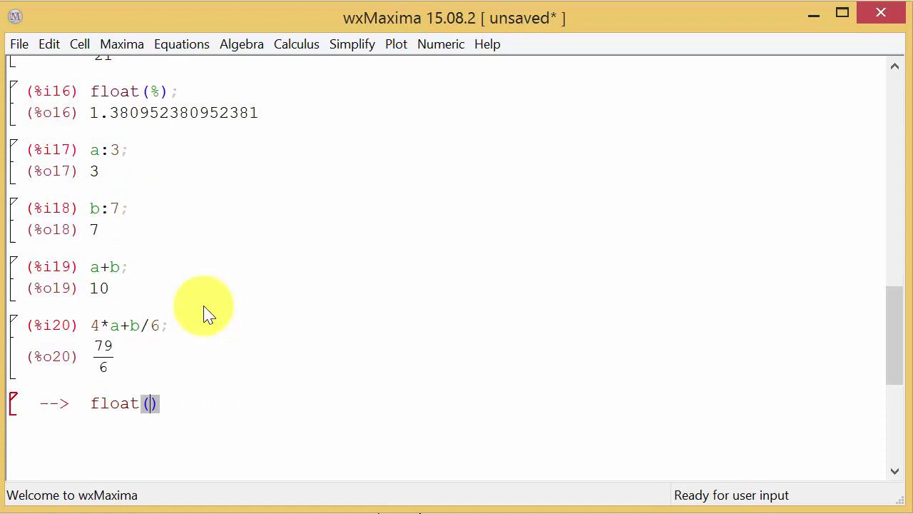
{"action": "key", "text": "shift+Return"}
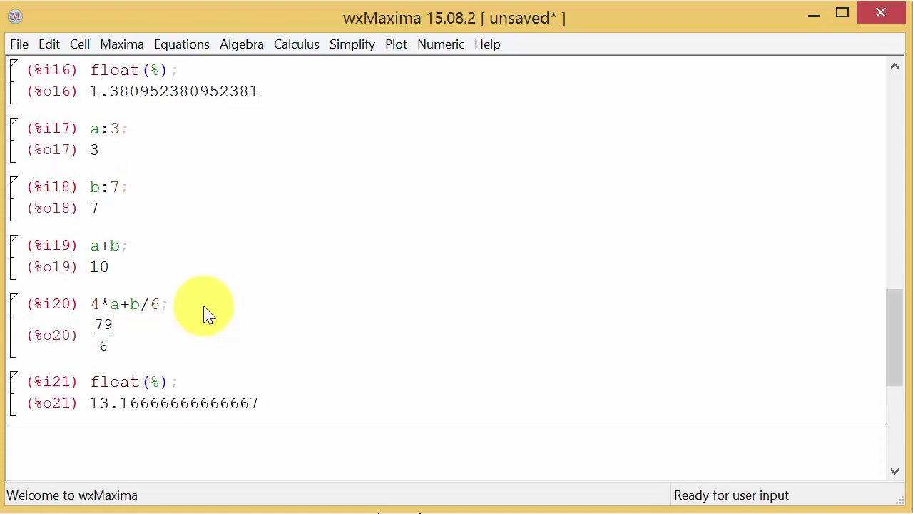